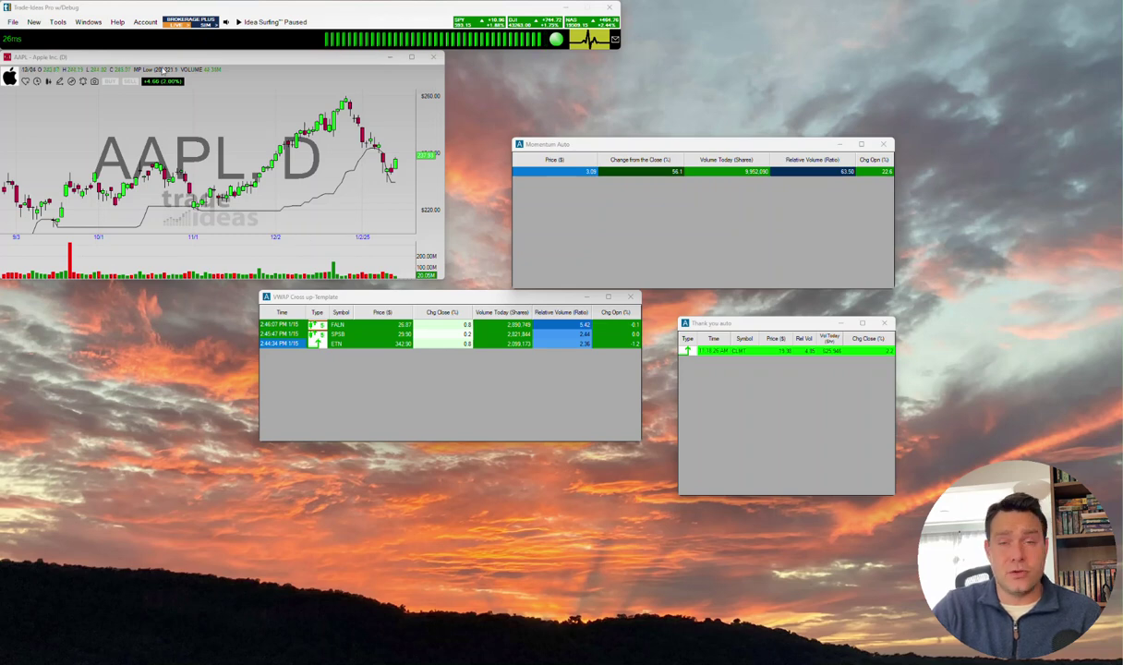
- Create a new, empty Multi-Strategy Window and position it over the AAPL chart
left_click(34, 22)
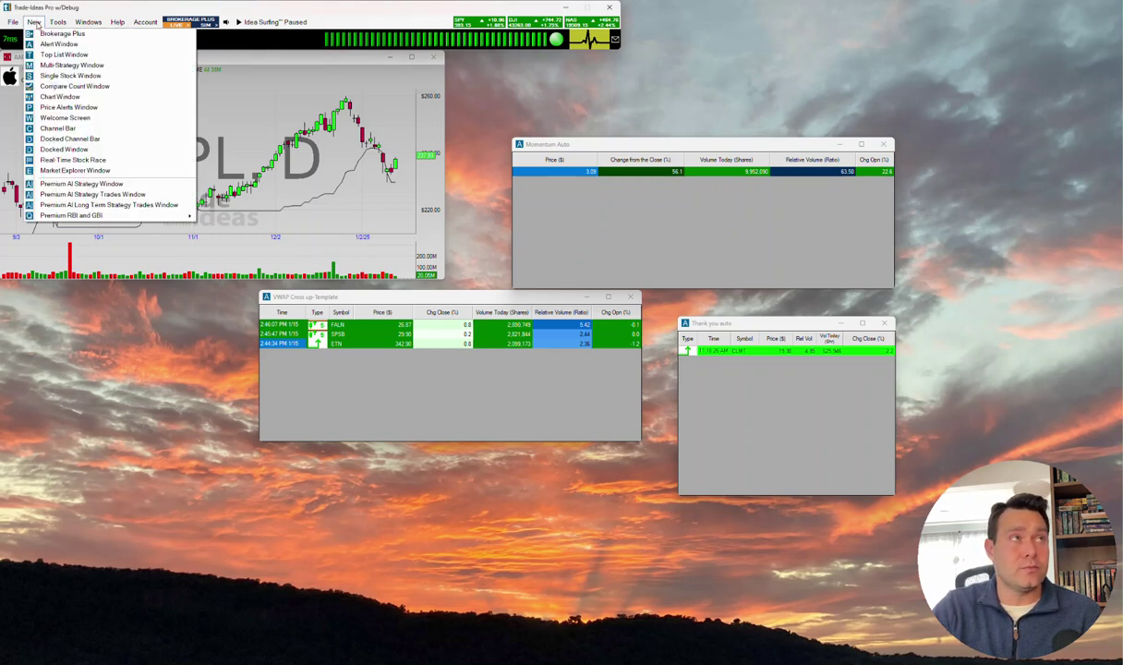
left_click(60, 65)
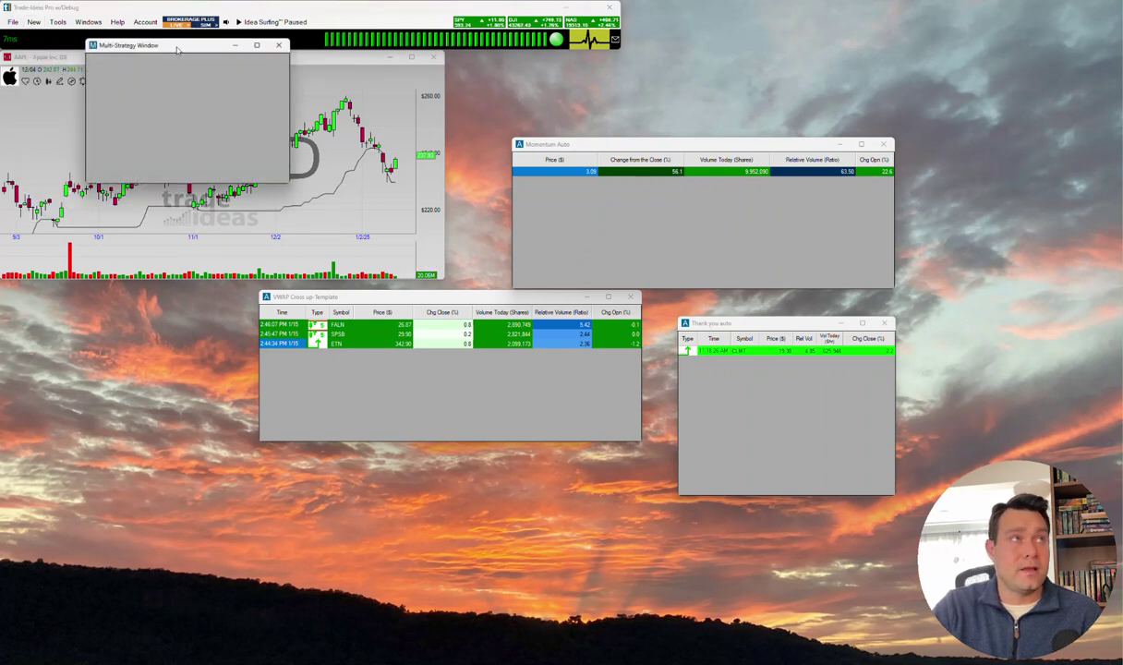
left_click_drag(178, 51, 227, 104)
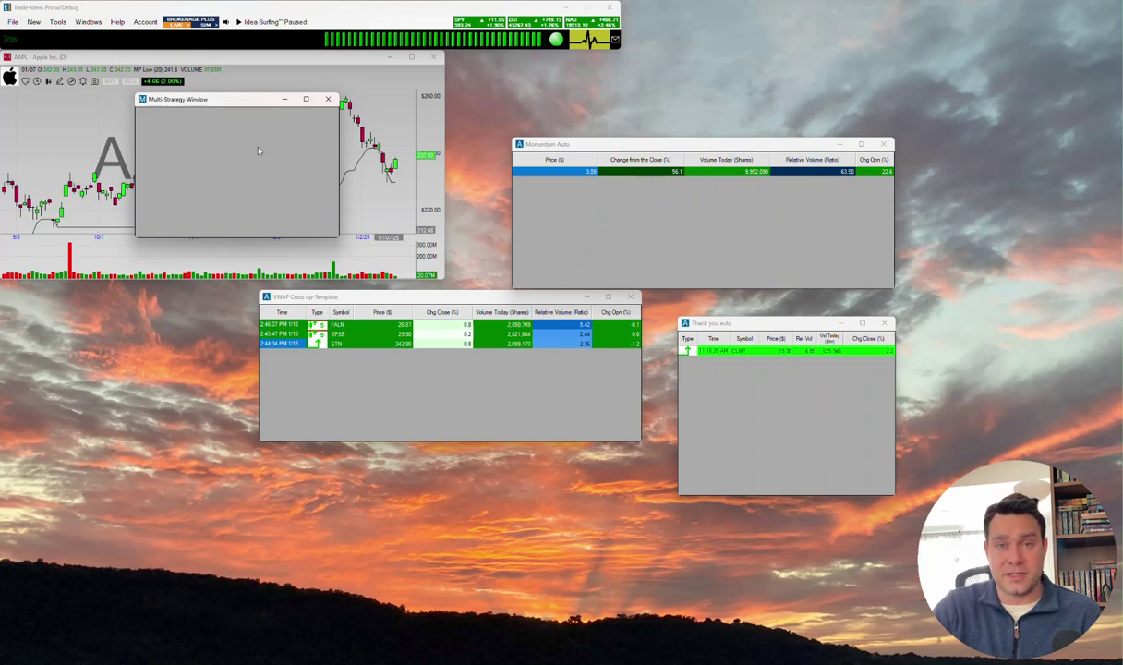
- Copy the Momentum Auto strategy's shareable Collaborate link
right_click(611, 191)
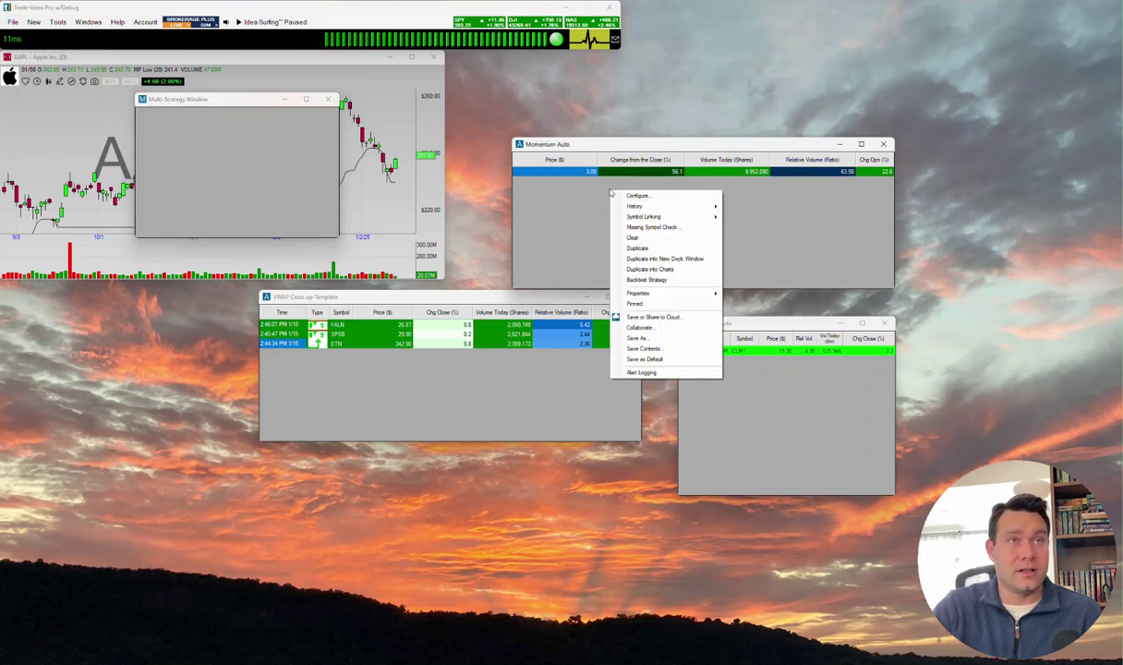
left_click(658, 329)
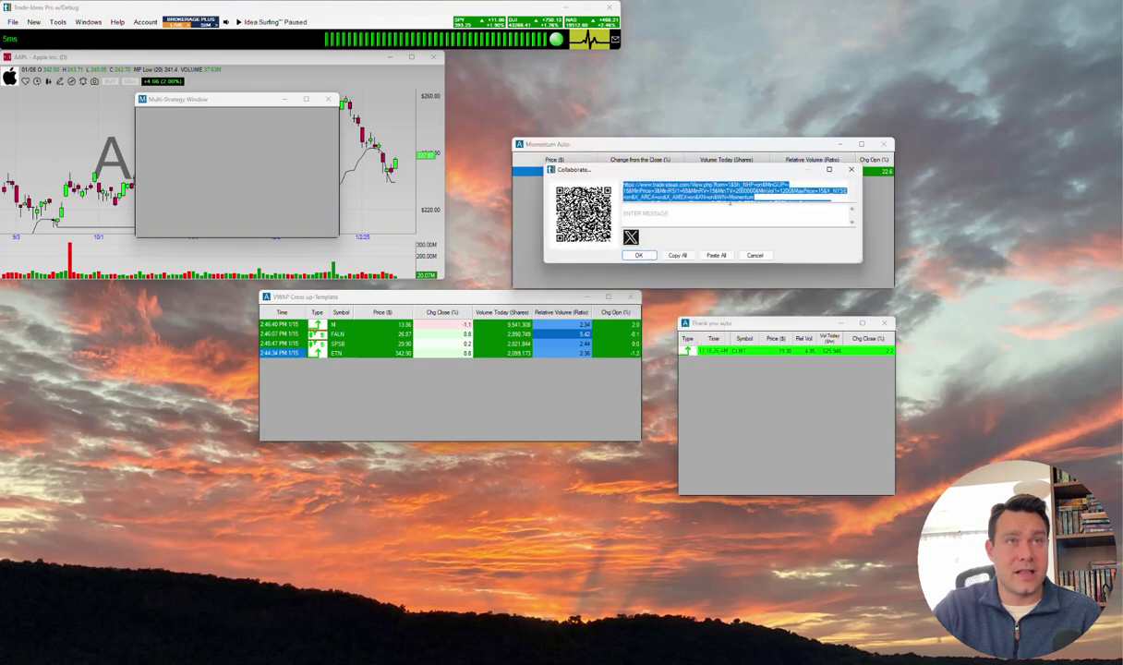
left_click(782, 191)
scroll(775, 192, "down", 1)
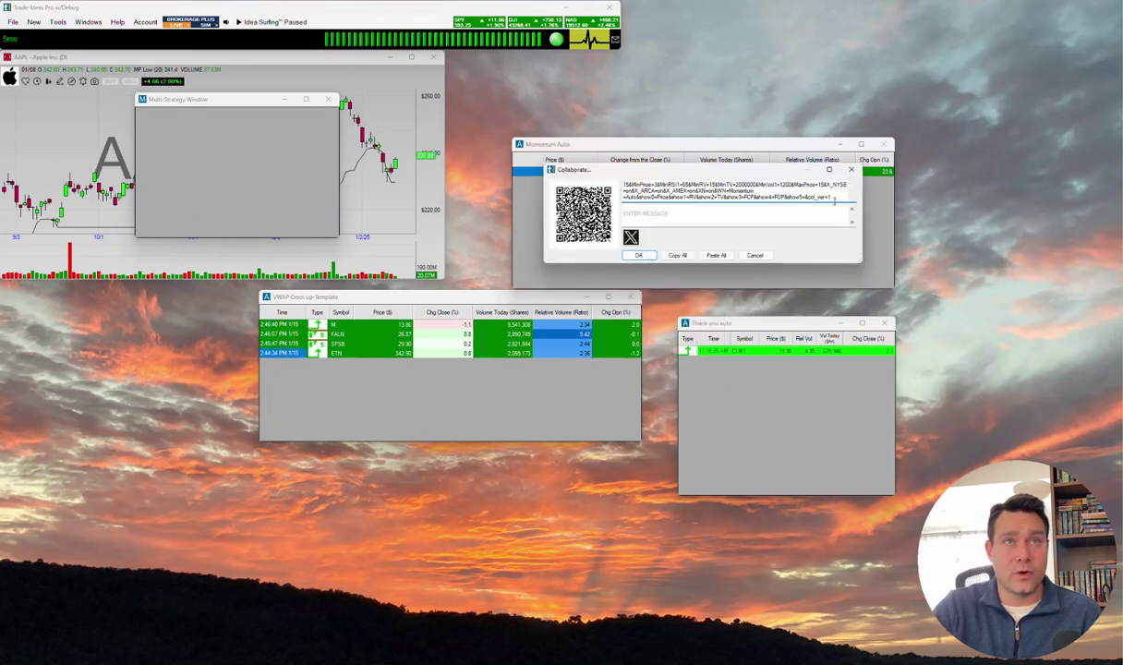
left_click_drag(834, 199, 574, 157)
right_click(621, 184)
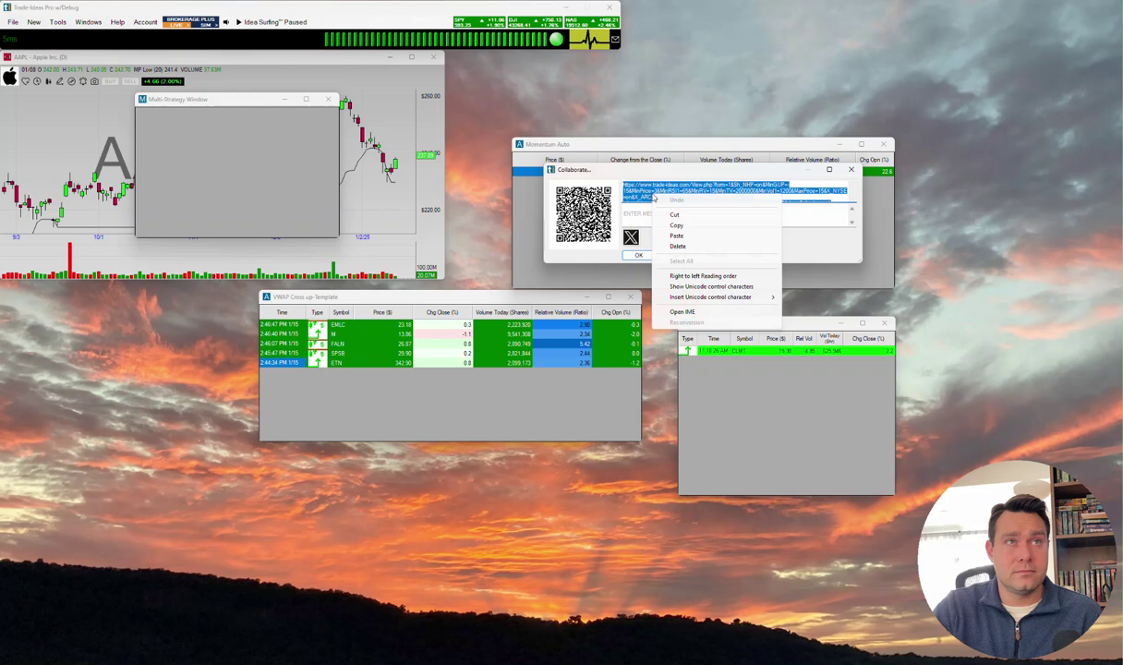
left_click(663, 215)
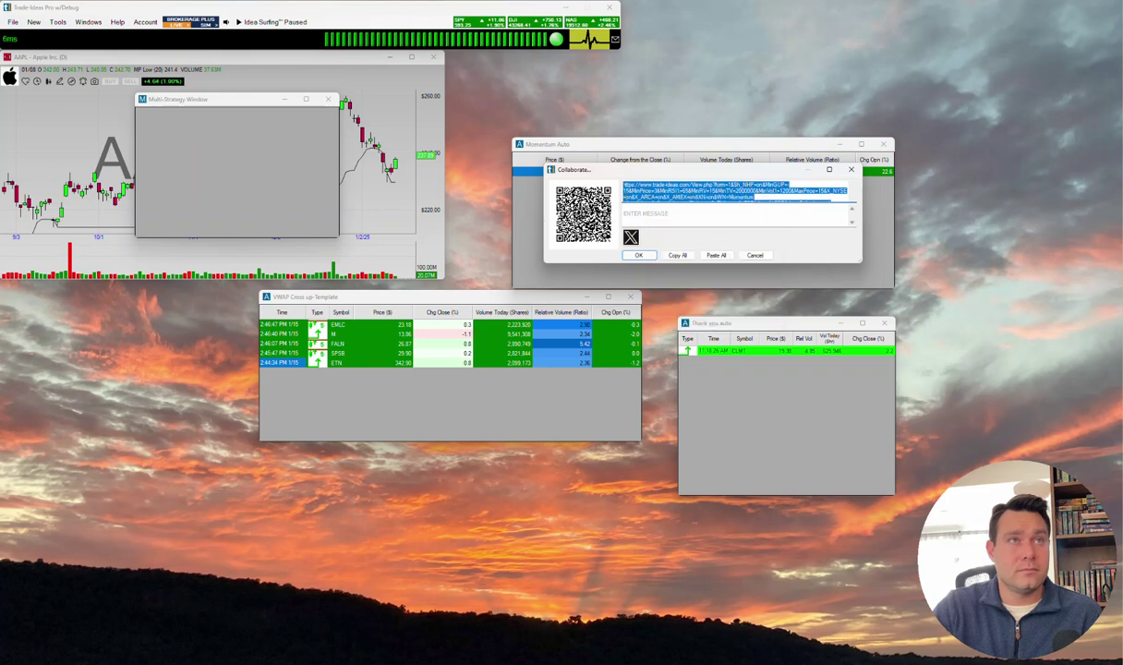
left_click(850, 169)
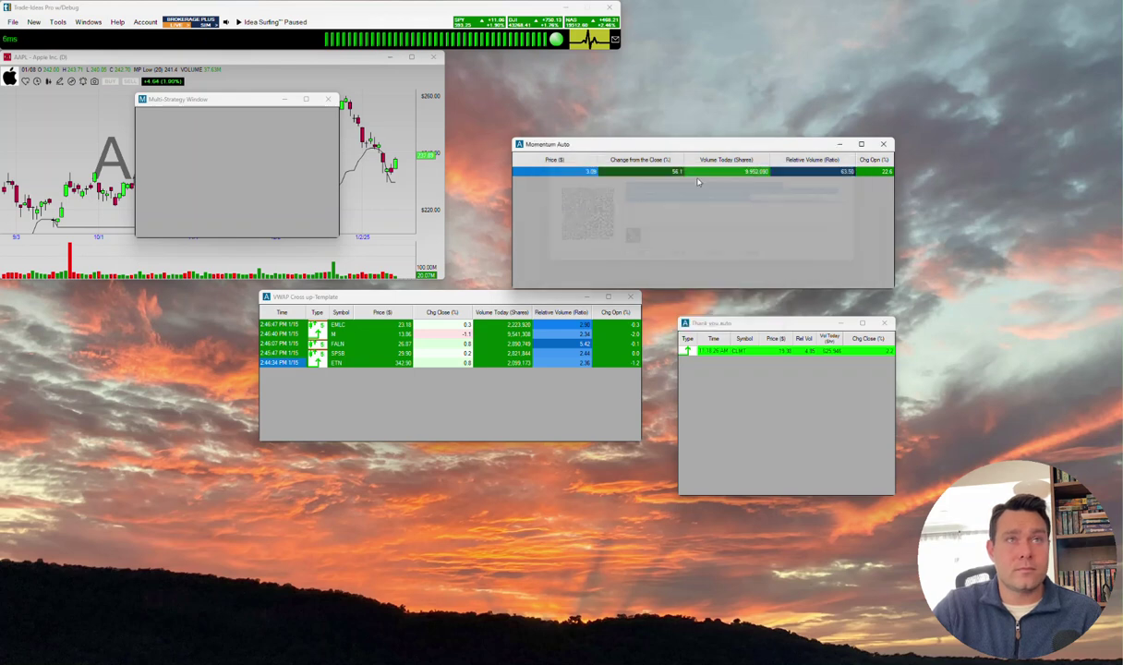
- Paste the Momentum Auto link as a new strategy in the Multi-Strategy Window
right_click(169, 121)
mouse_move(197, 125)
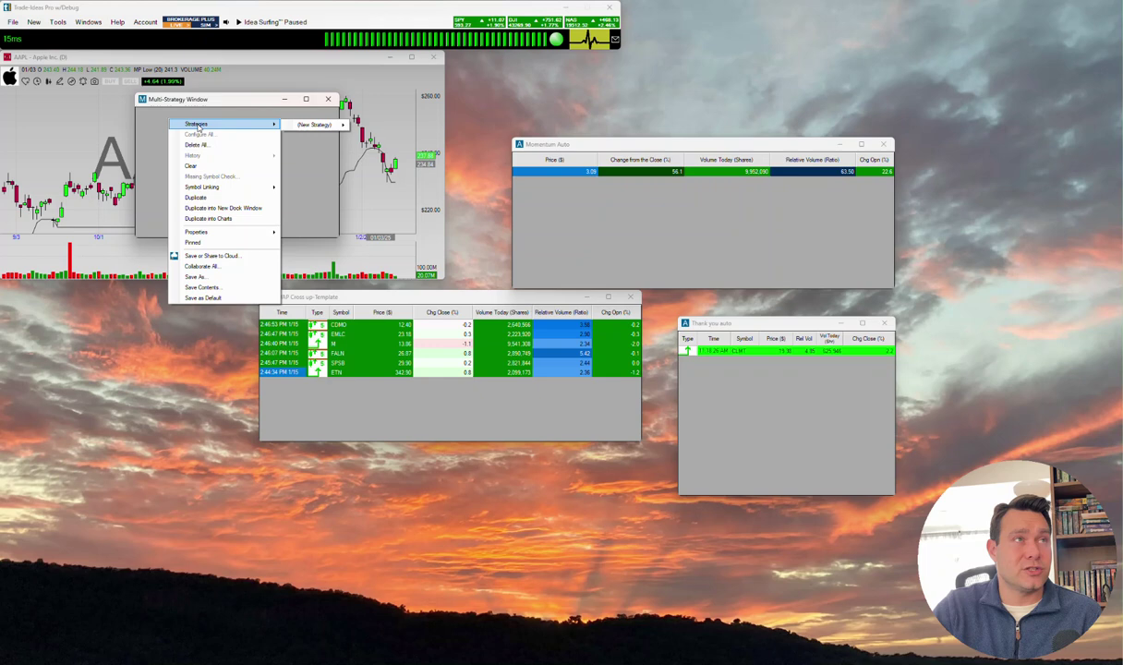
mouse_move(297, 128)
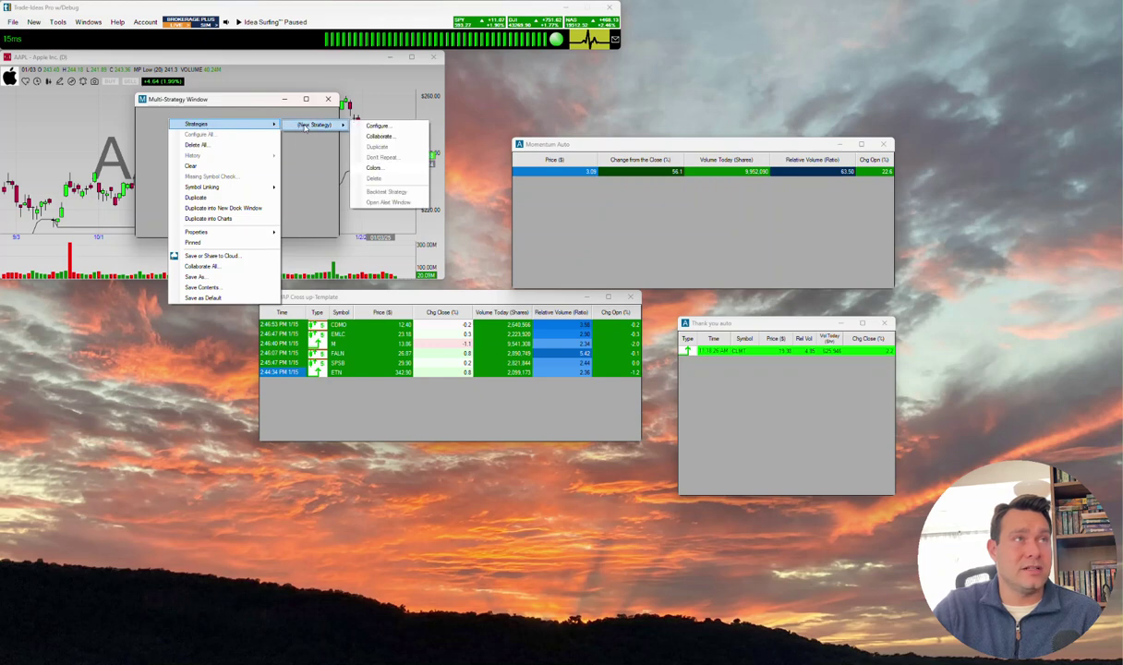
left_click(385, 138)
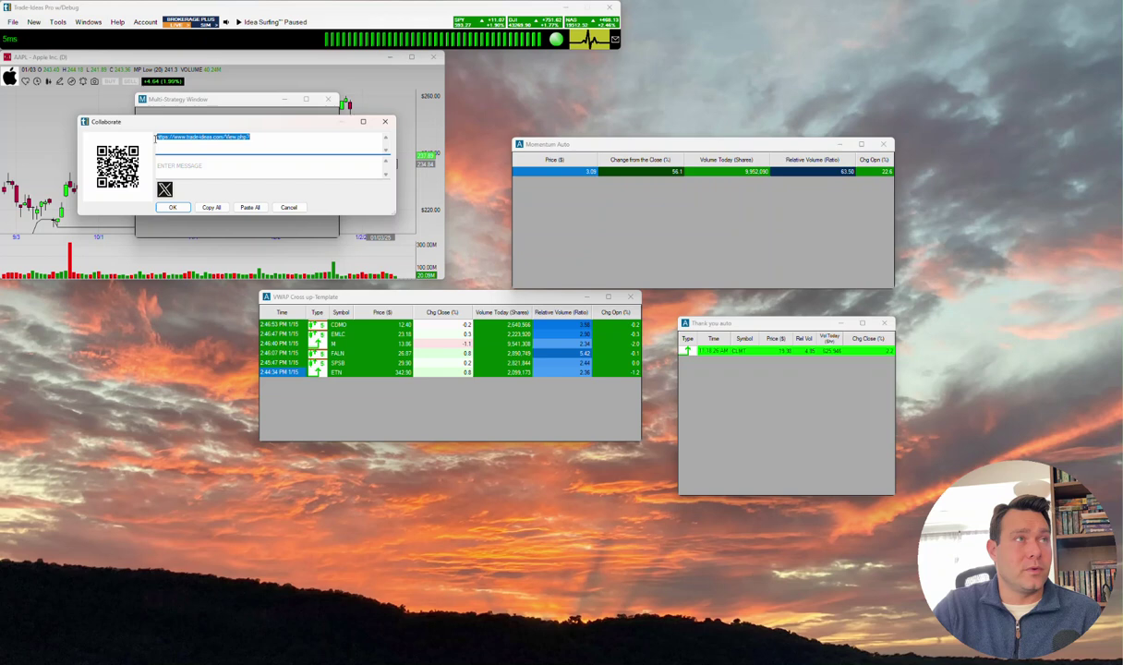
key("BackSpace")
right_click(192, 141)
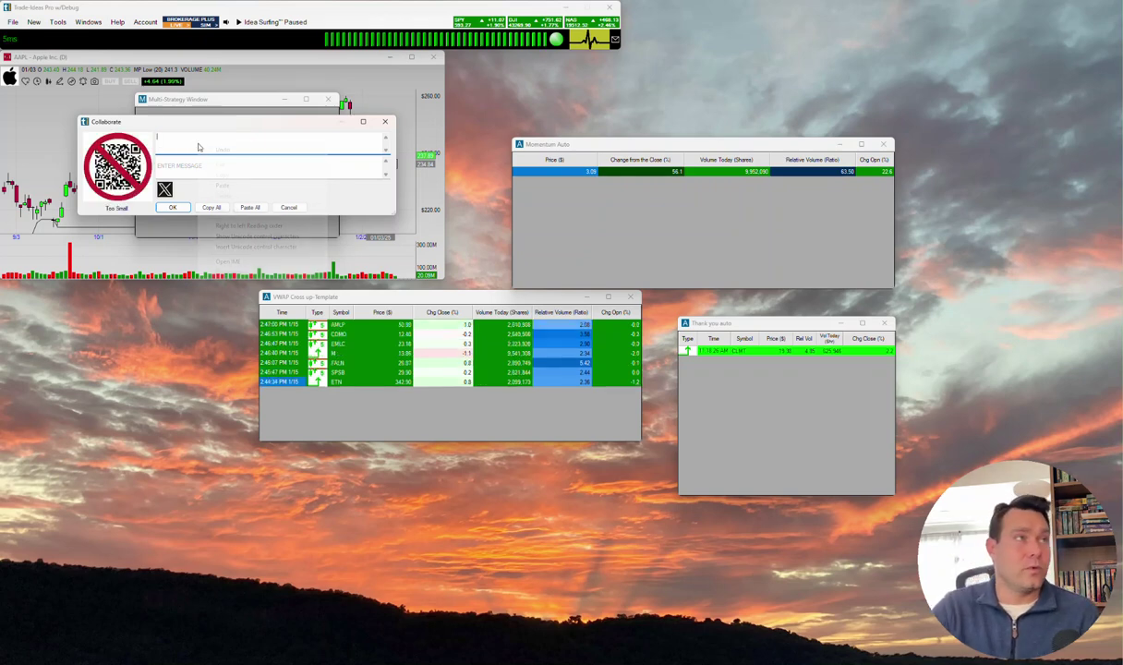
left_click(216, 183)
left_click(168, 205)
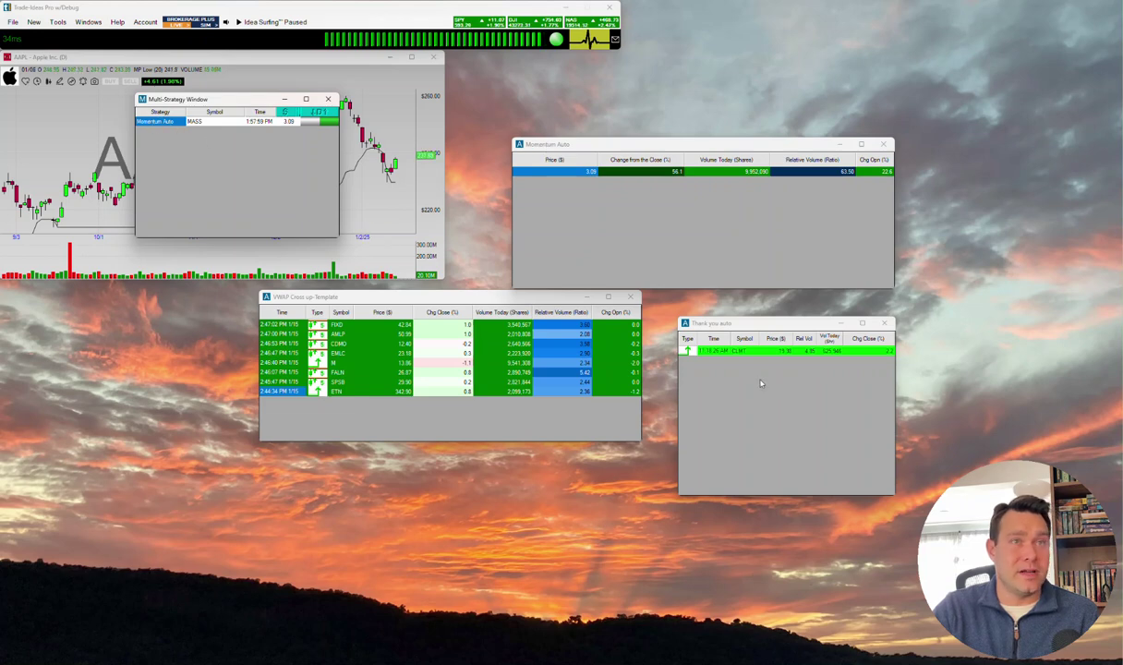
- Copy the Thank you auto strategy's shareable Collaborate link
right_click(736, 366)
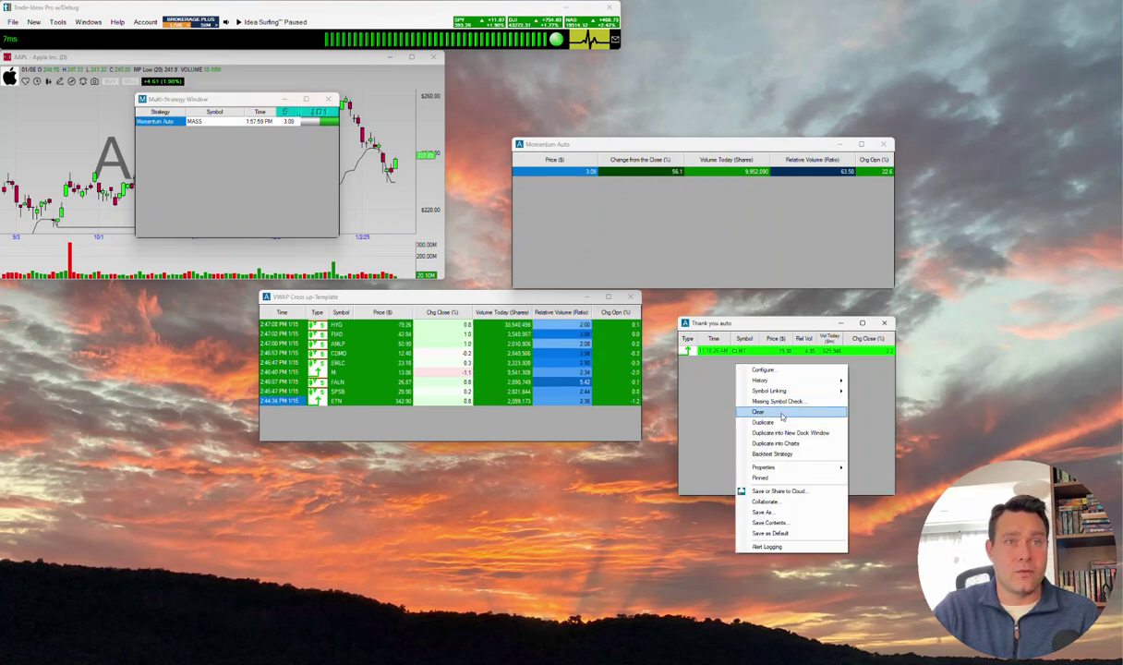
left_click(764, 501)
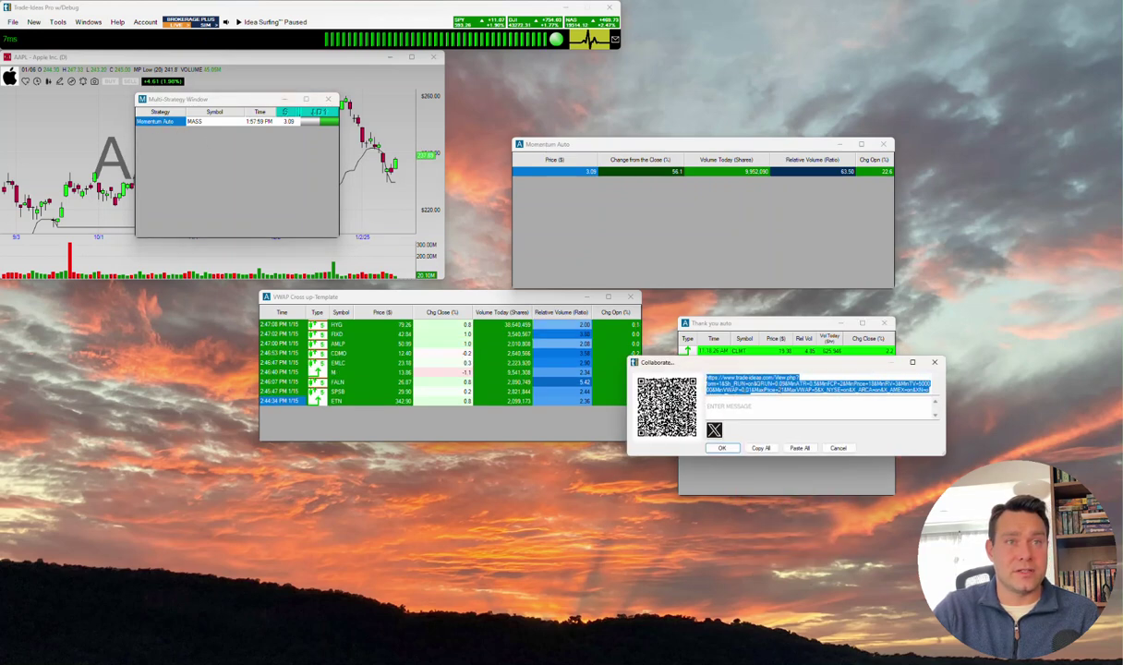
left_click(822, 384)
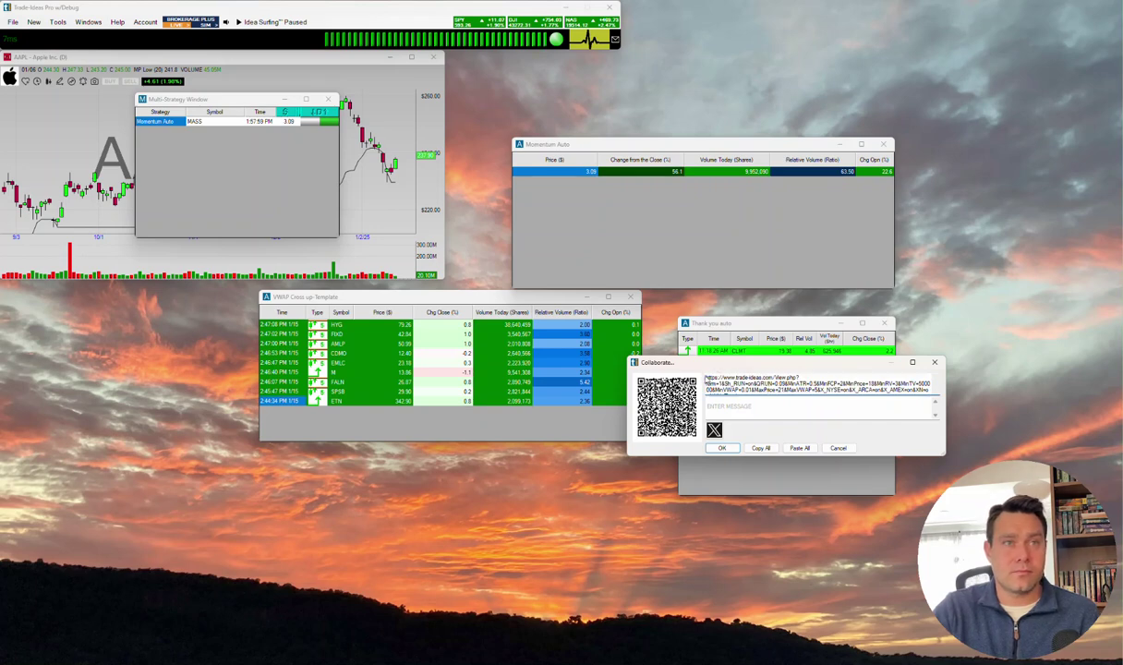
left_click(760, 448)
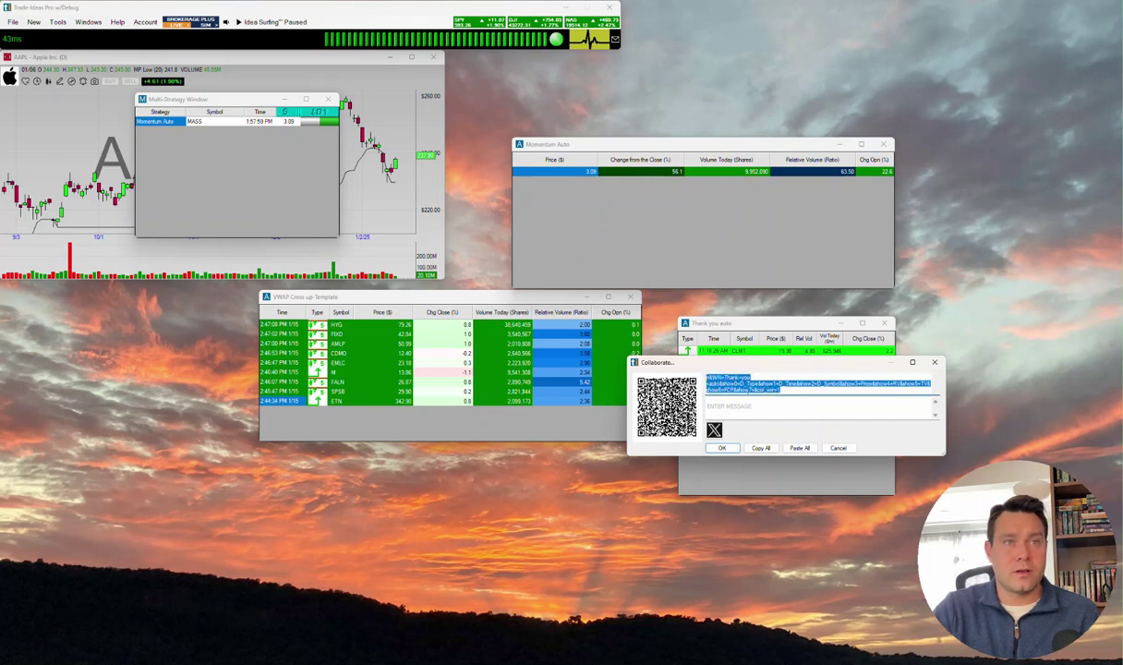
right_click(710, 386)
left_click(766, 424)
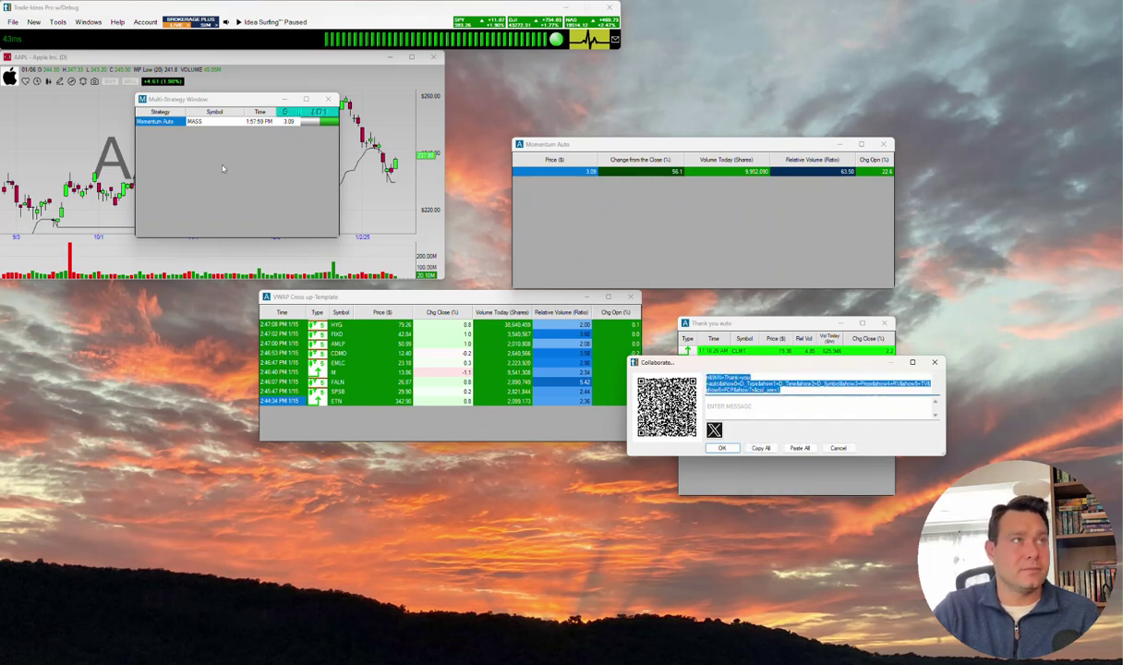
key("Escape")
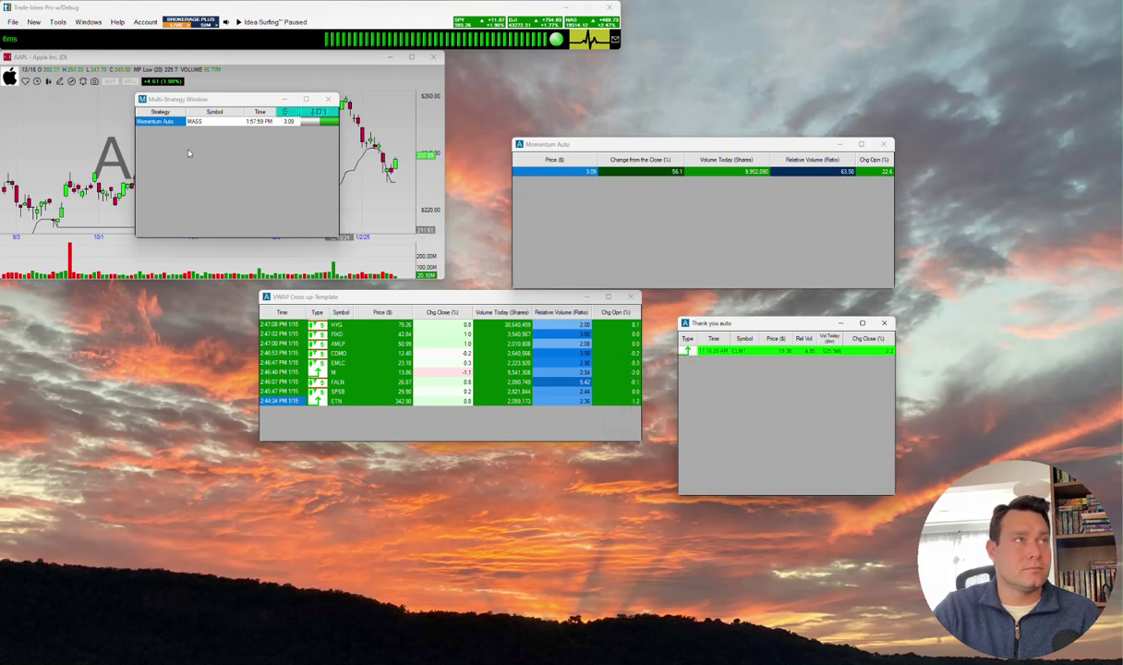
- Replace the prefilled link with the Thank you auto link and add it as a new strategy
right_click(188, 154)
mouse_move(251, 156)
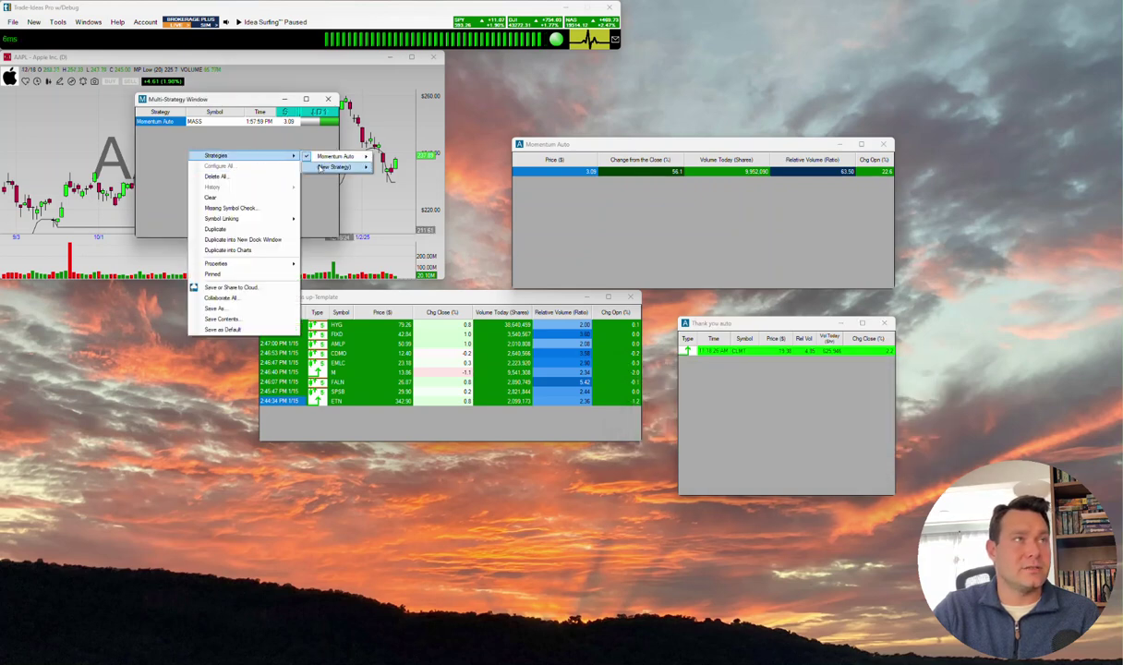
mouse_move(323, 167)
left_click(418, 188)
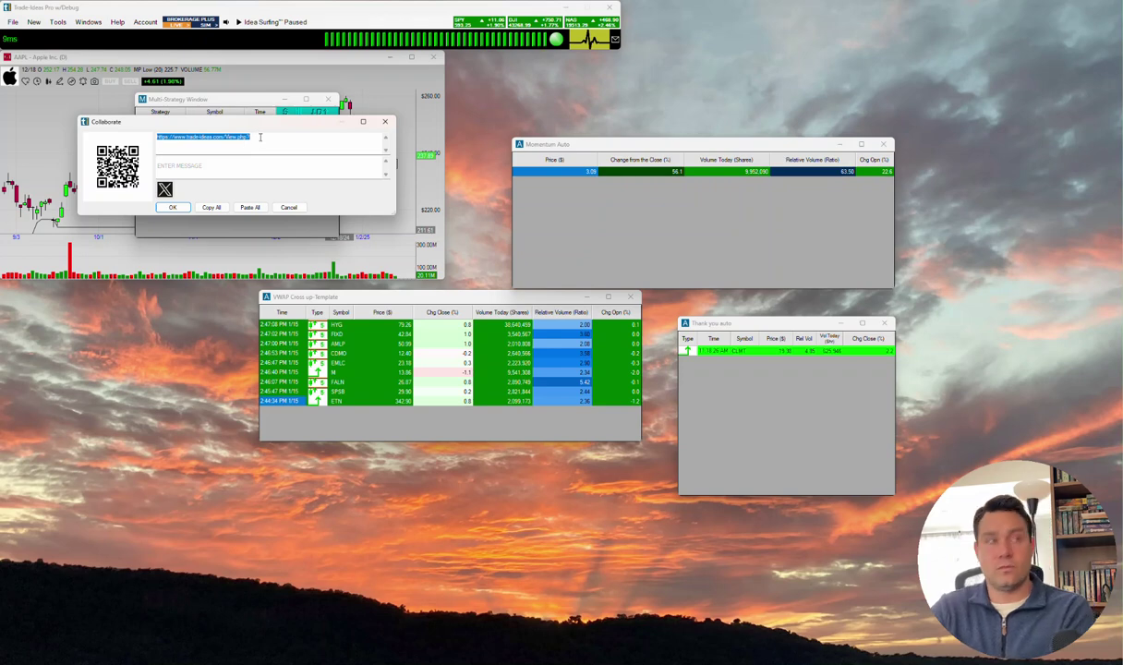
left_click(252, 135)
key("ctrl+a")
key("BackSpace")
right_click(251, 135)
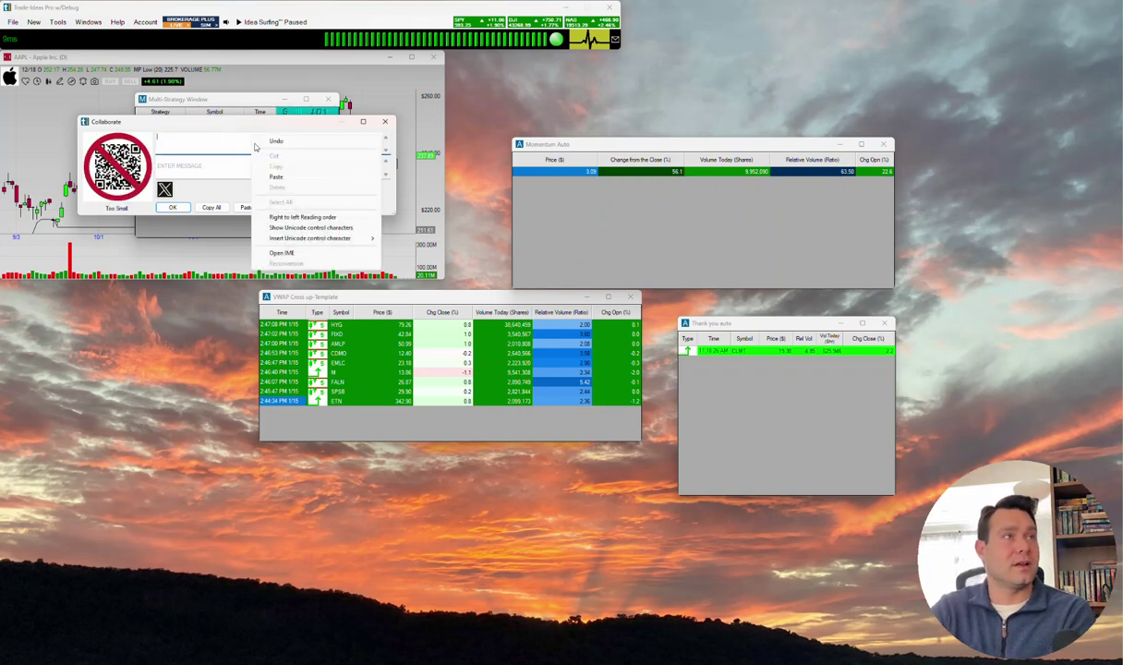
left_click(271, 172)
left_click(184, 209)
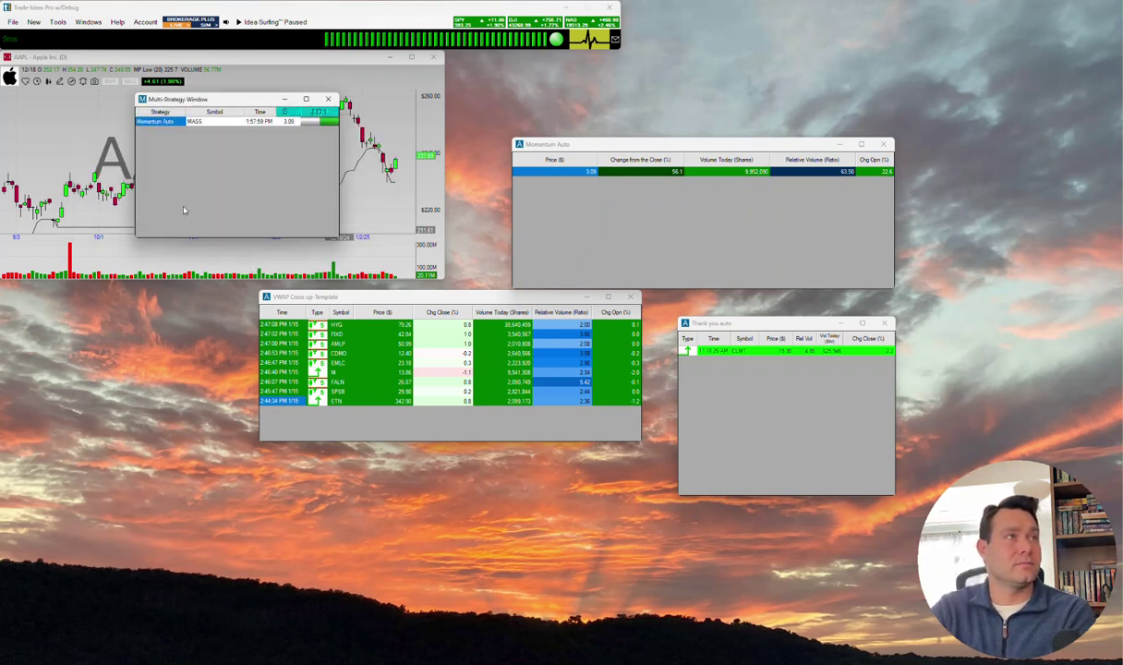
right_click(181, 157)
mouse_move(277, 163)
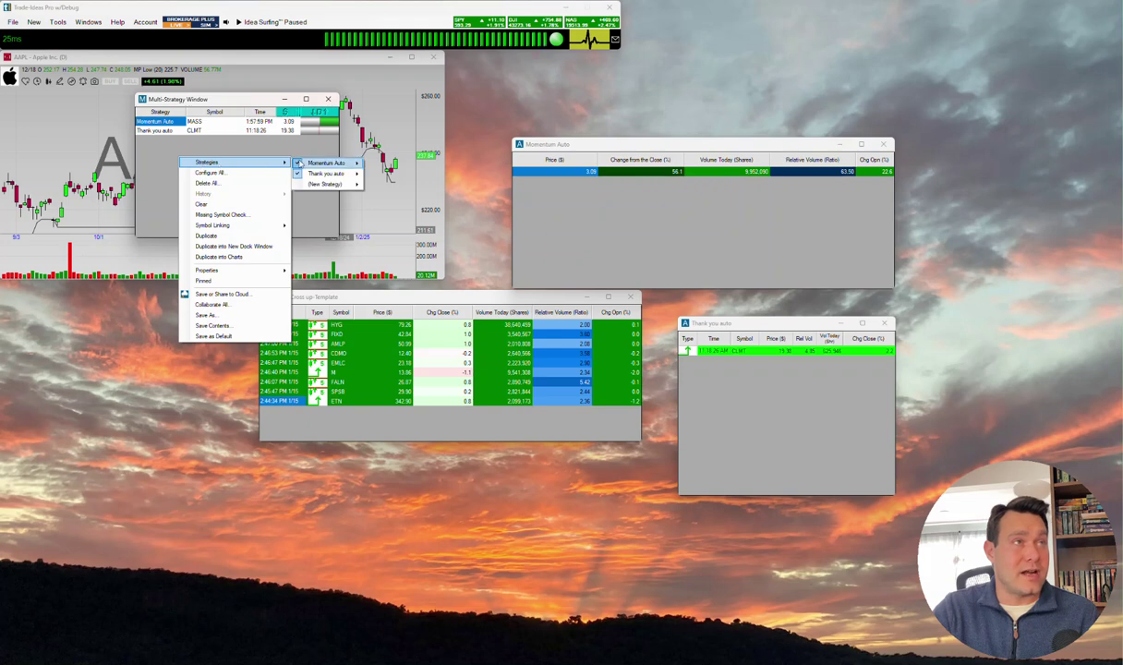
mouse_move(337, 173)
left_click(380, 177)
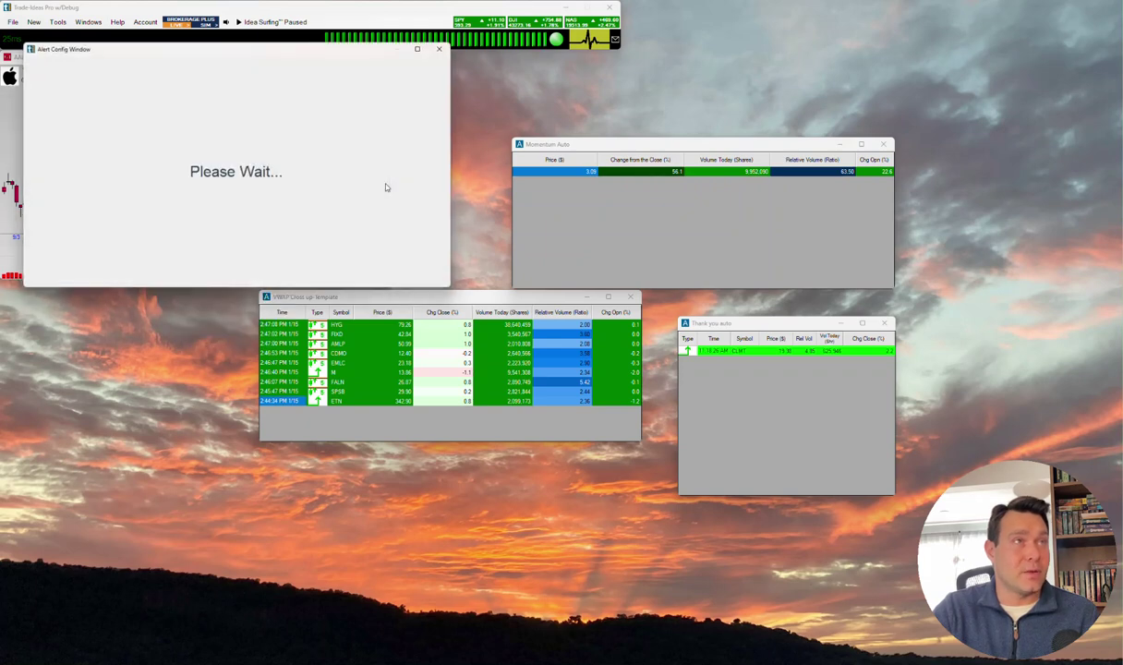
left_click_drag(306, 57, 483, 99)
left_click(242, 109)
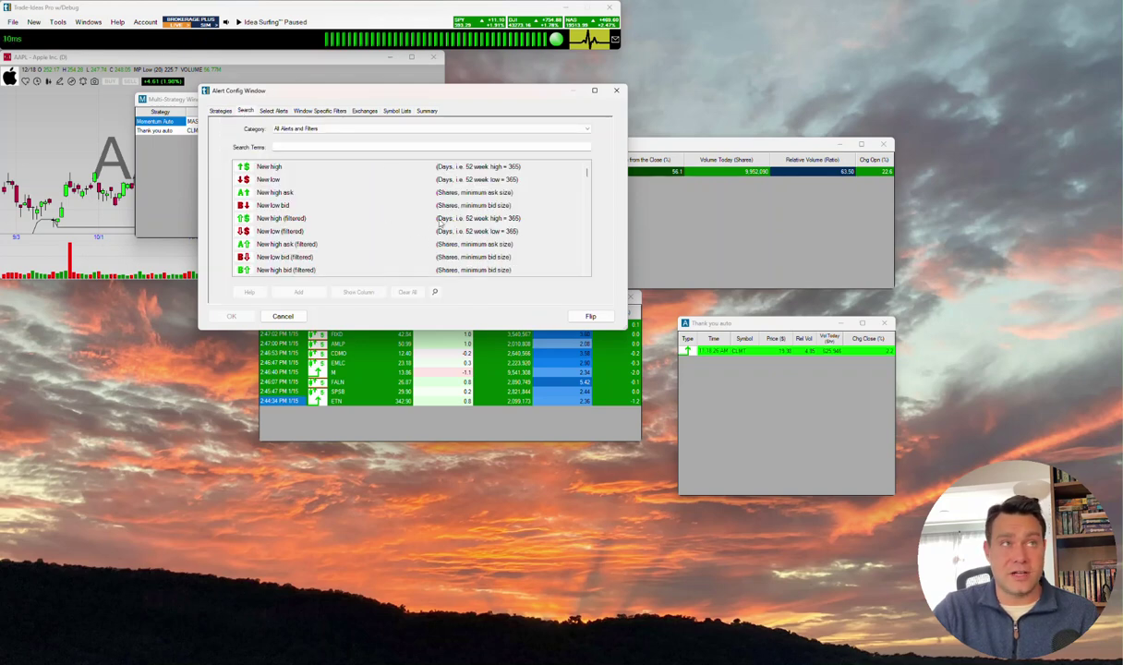
left_click(615, 89)
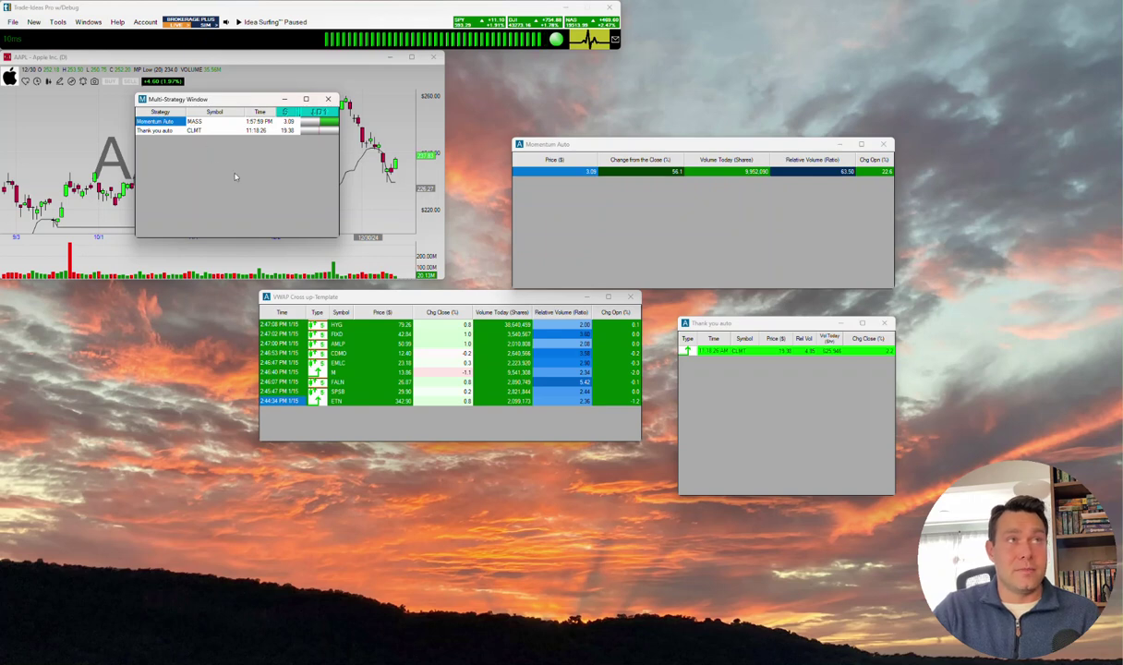
- Widen the Multi-Strategy Window and fit the Symbol and right-hand columns to their contents
left_click_drag(339, 129, 414, 129)
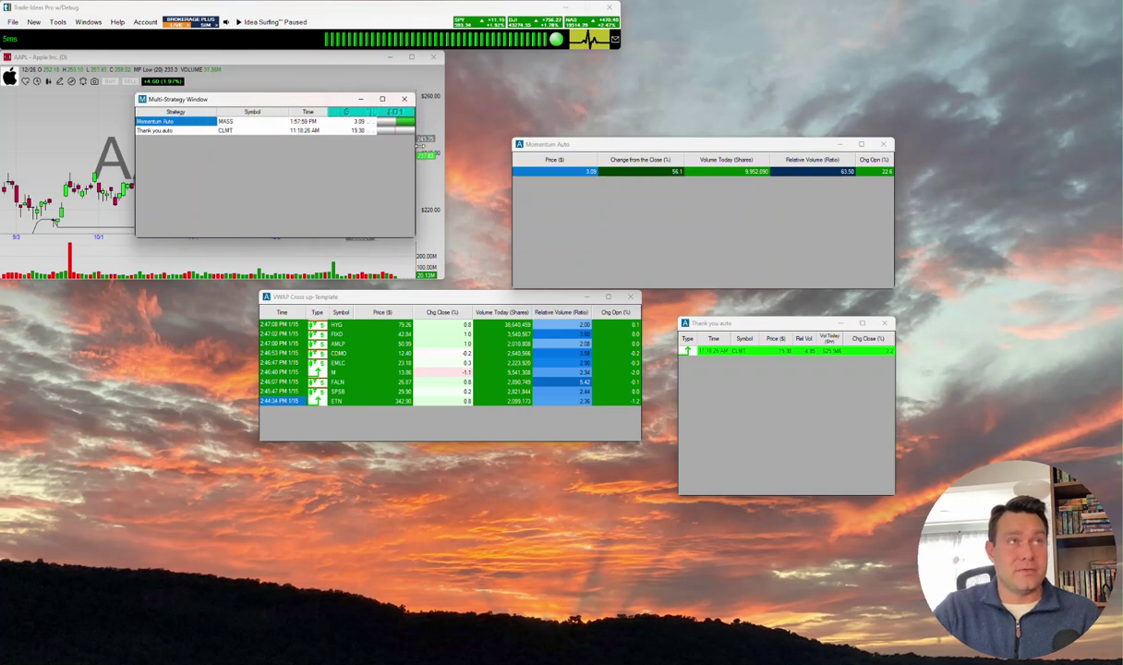
double_click(356, 115)
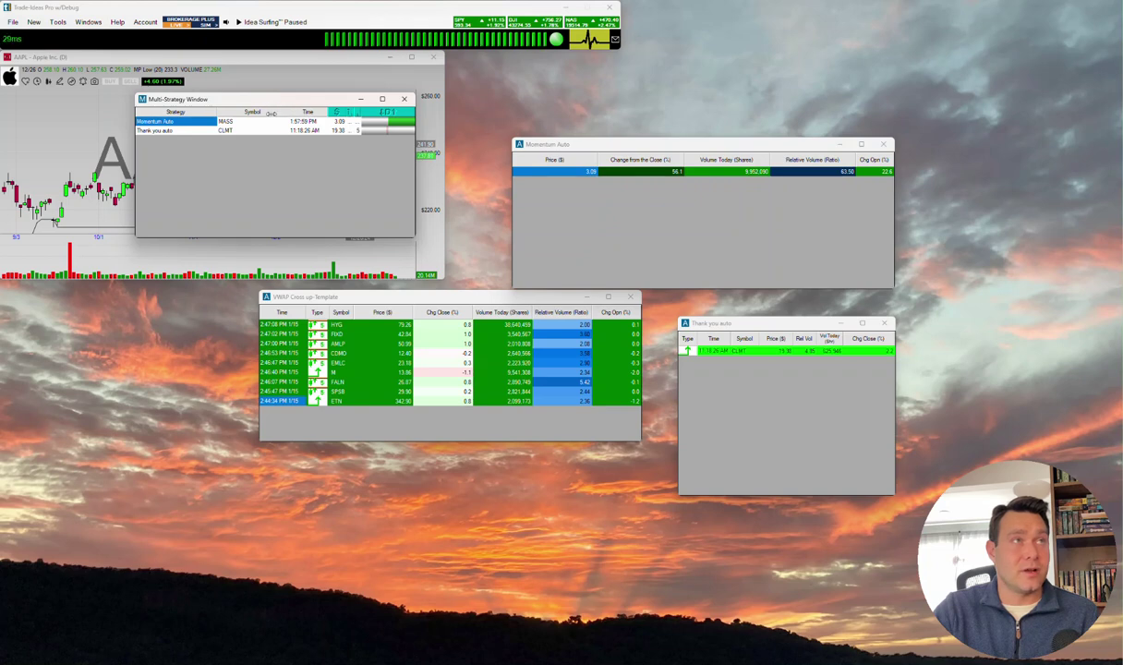
double_click(291, 112)
- Search the column filters for 'volume' and add Dollar Volume as a column
right_click(223, 149)
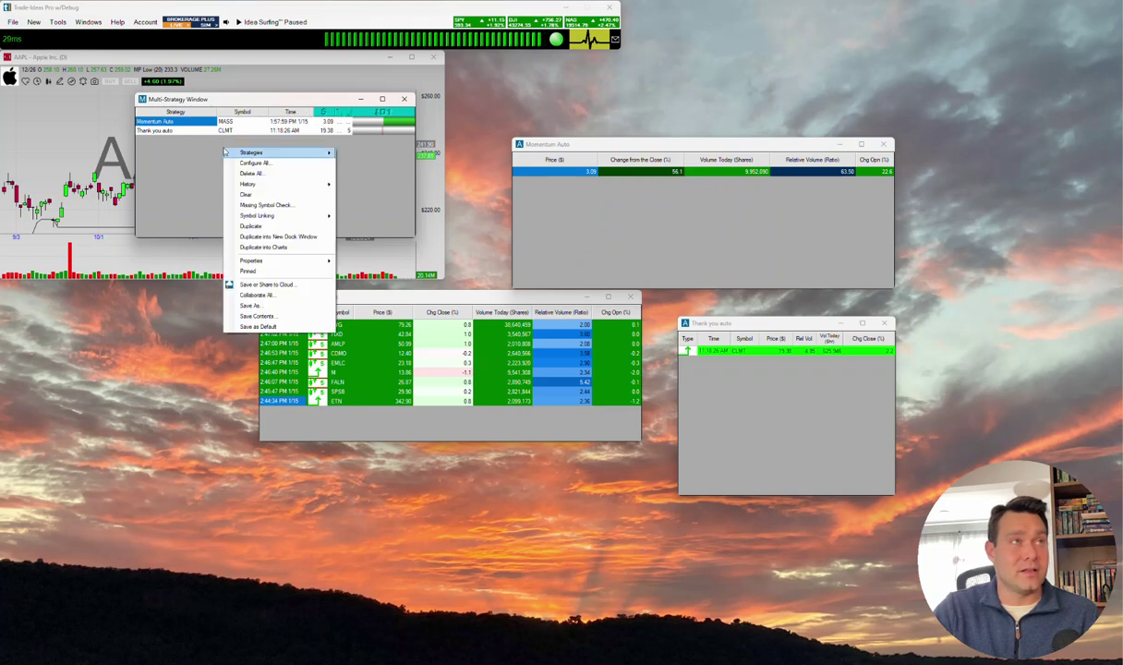
mouse_move(225, 152)
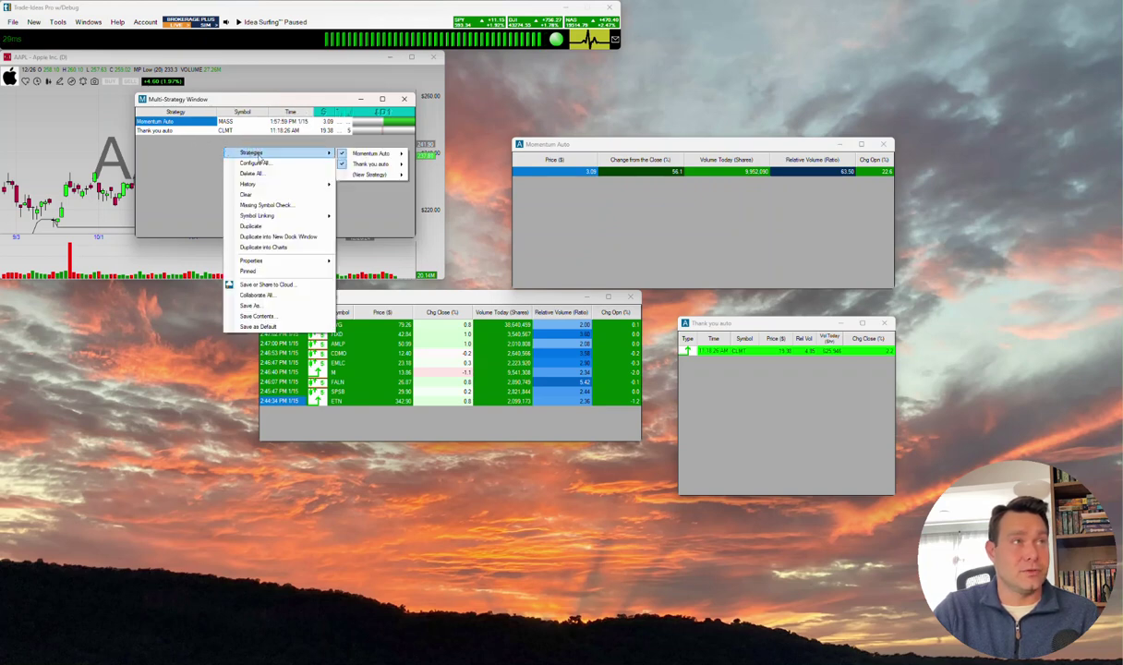
mouse_move(277, 261)
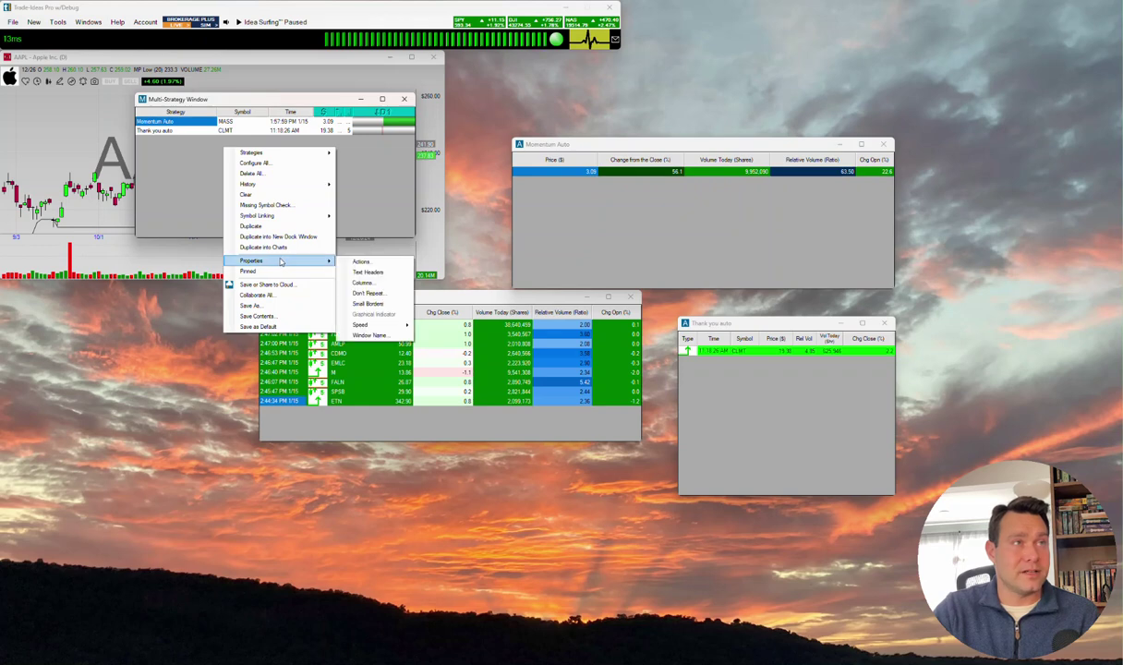
left_click(362, 282)
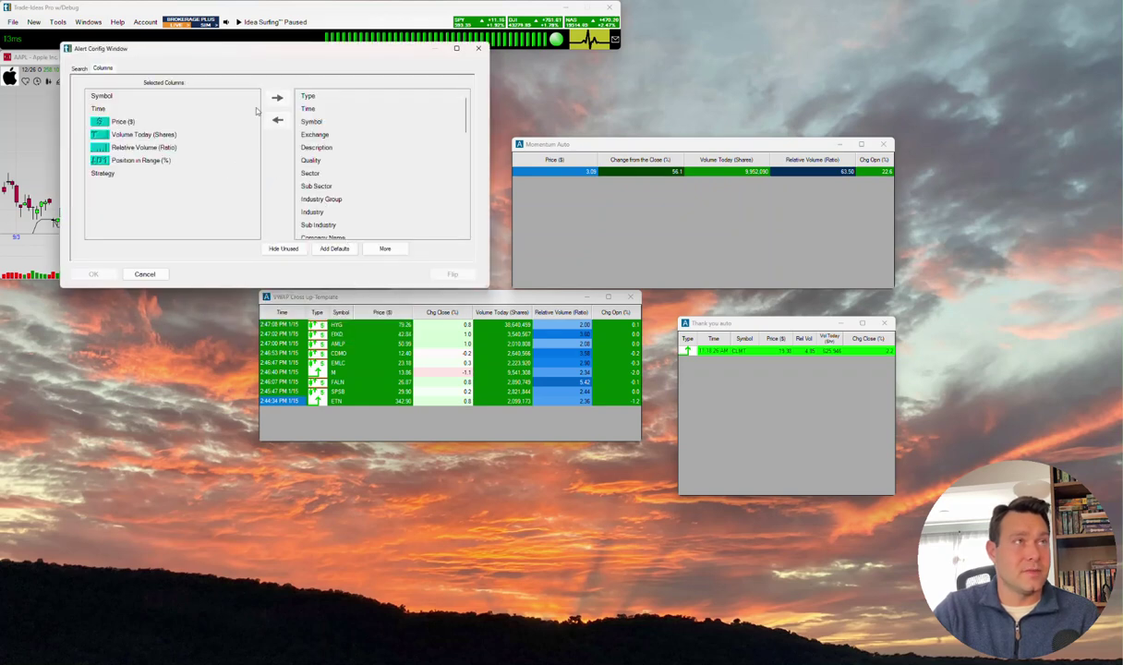
left_click(81, 68)
left_click(163, 104)
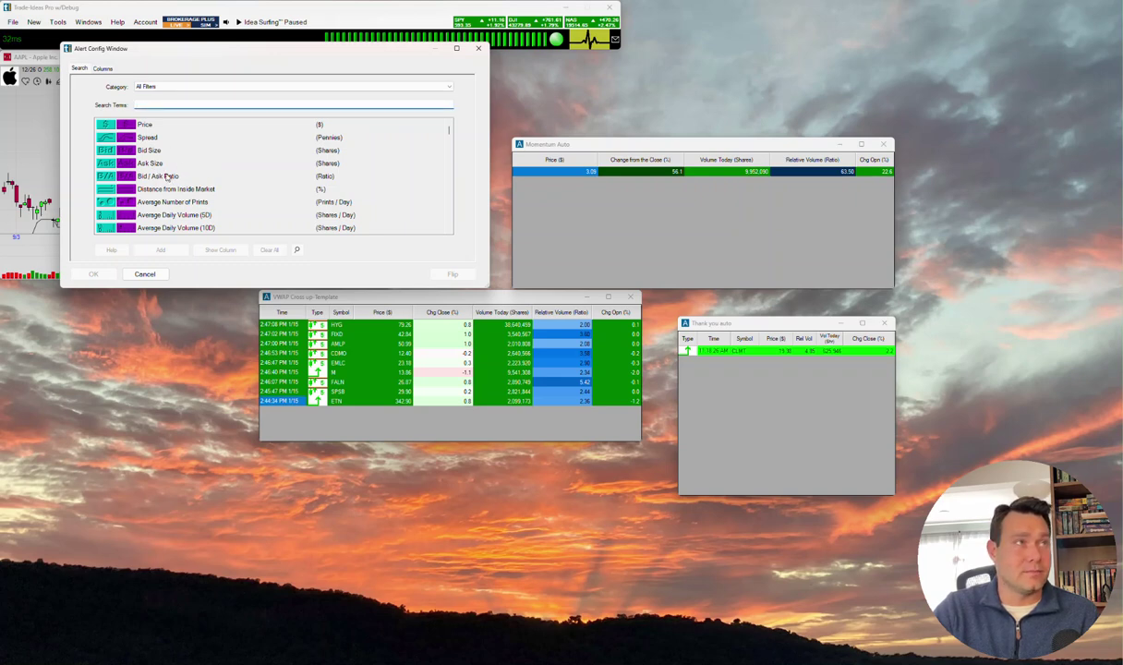
type("vol")
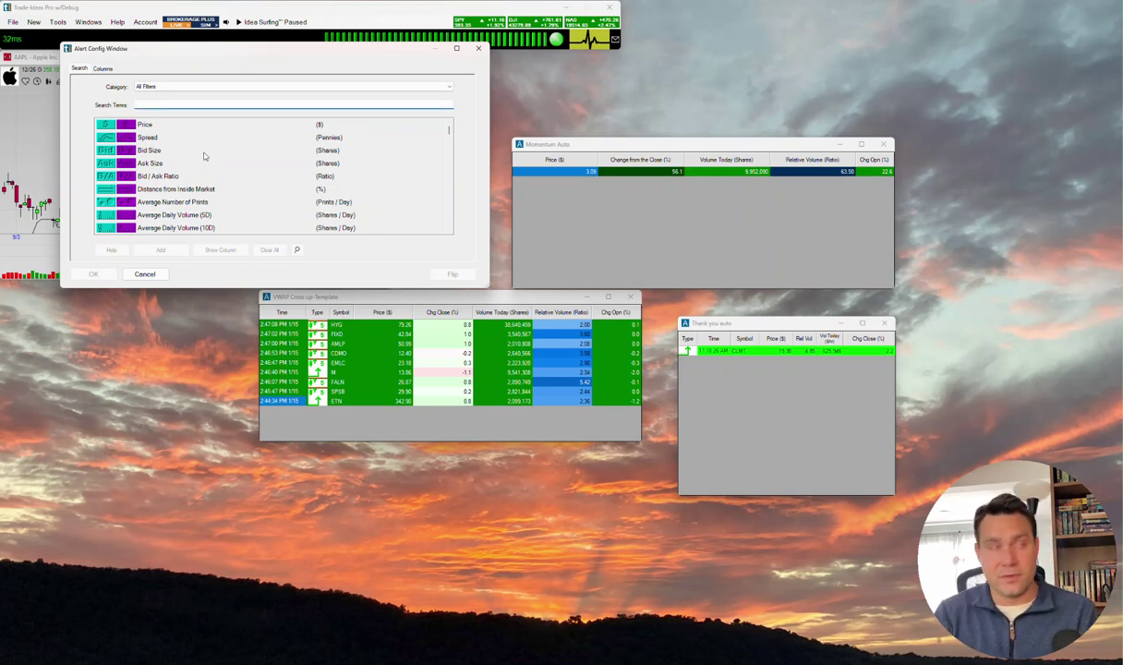
type("u")
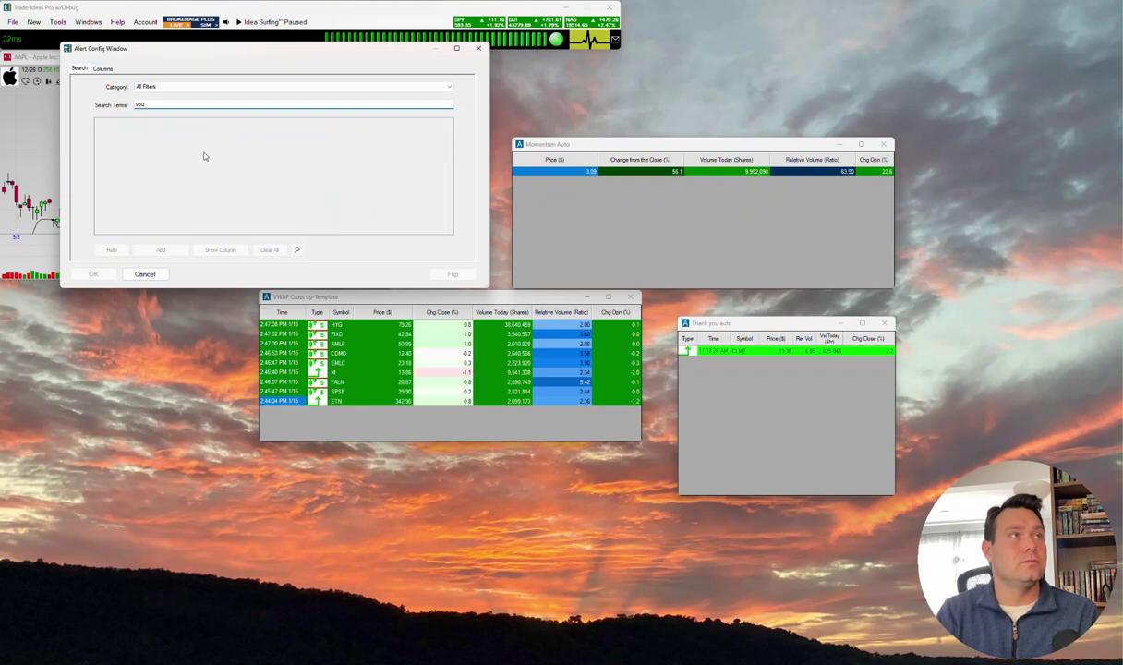
key("BackSpace")
type("ume")
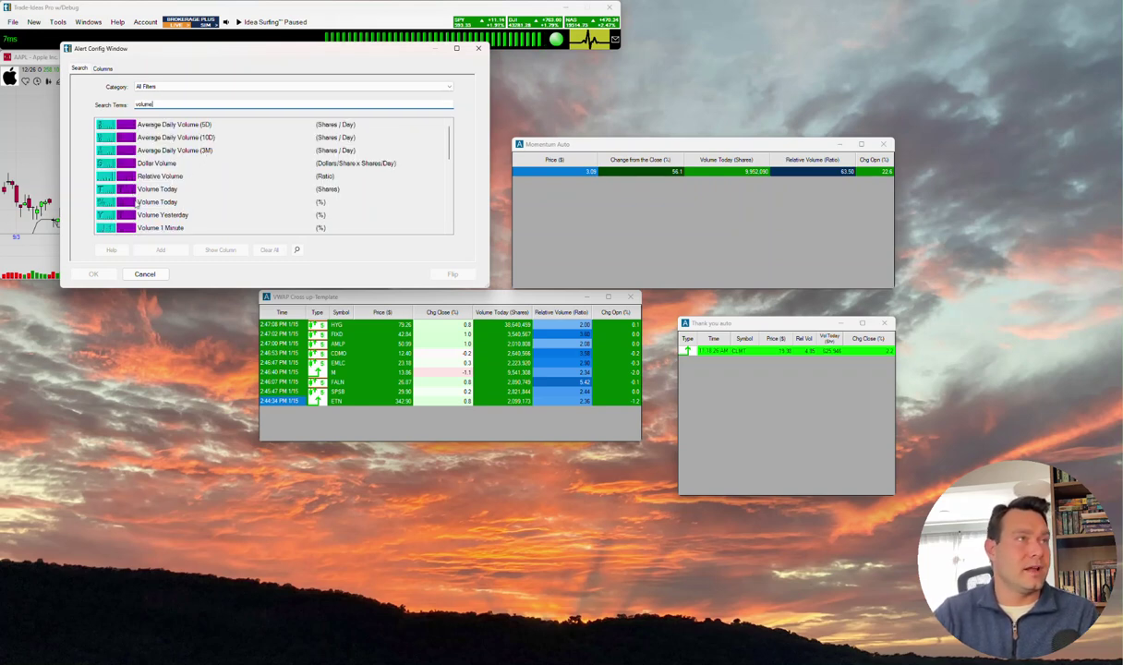
left_click(132, 163)
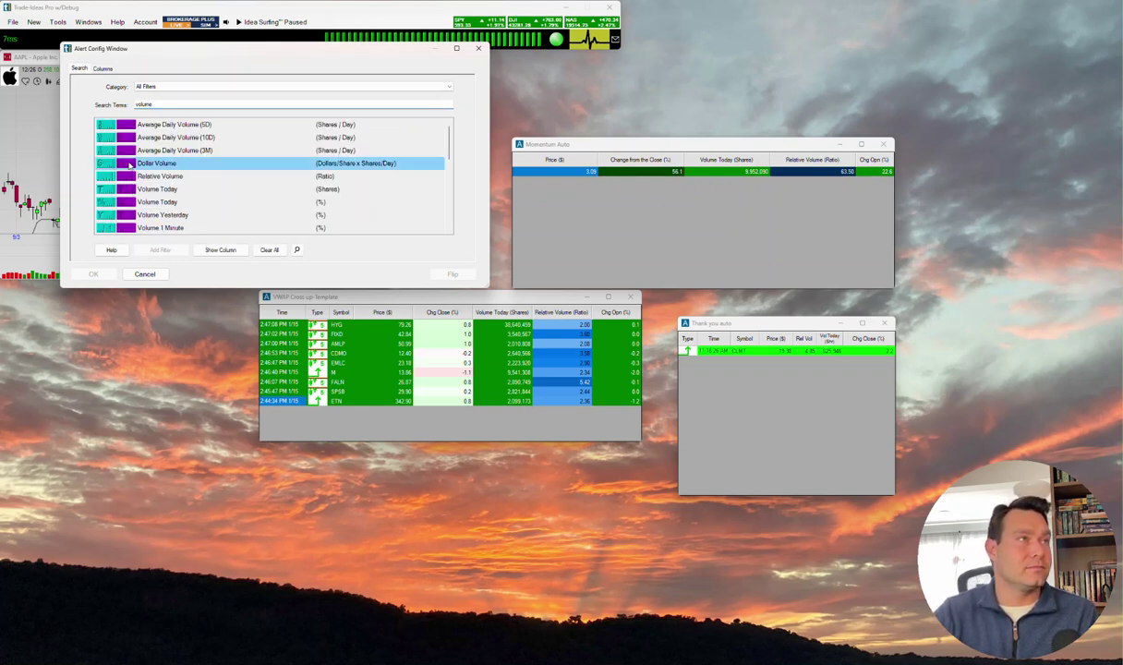
left_click(219, 249)
left_click(94, 273)
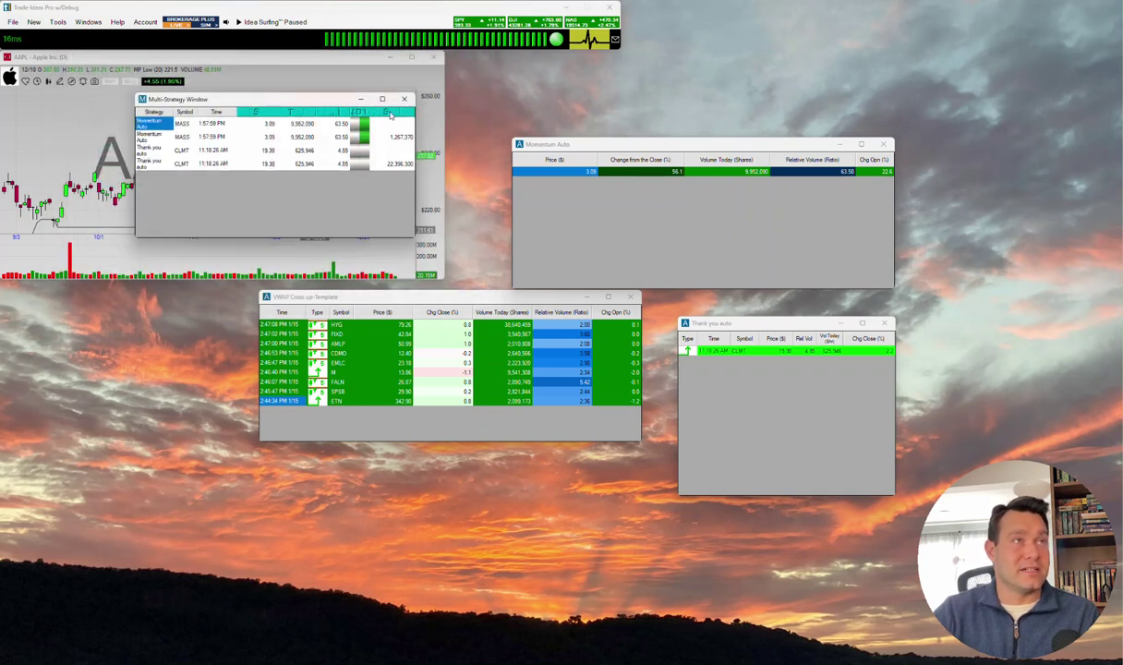
- Switch the window's column headers to text headers
right_click(262, 187)
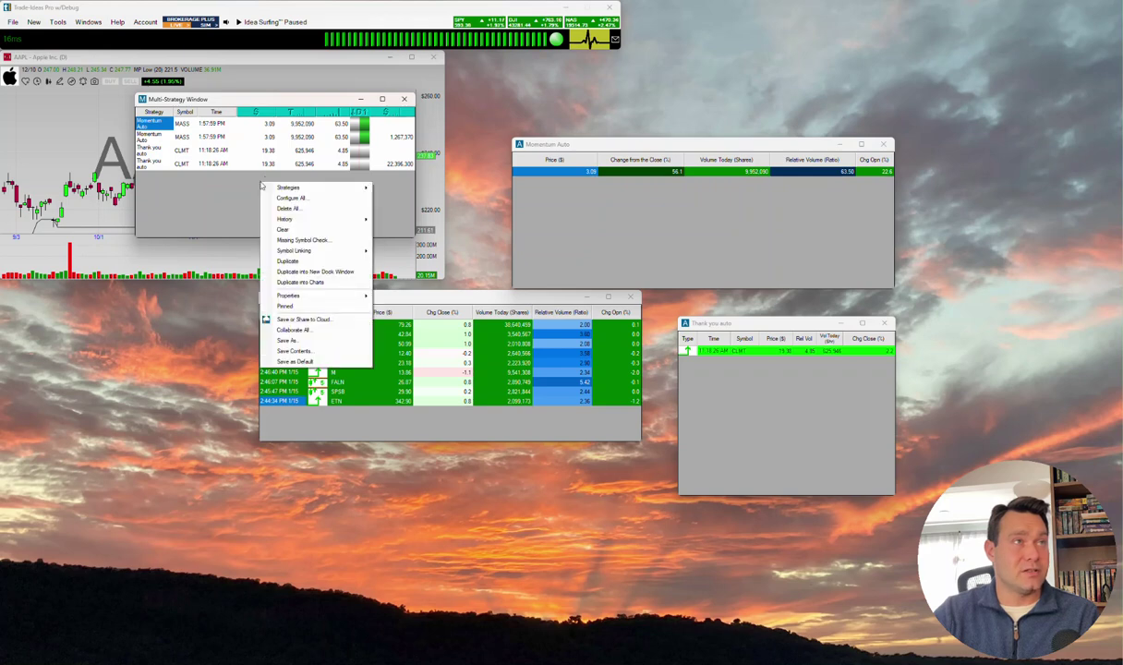
mouse_move(355, 296)
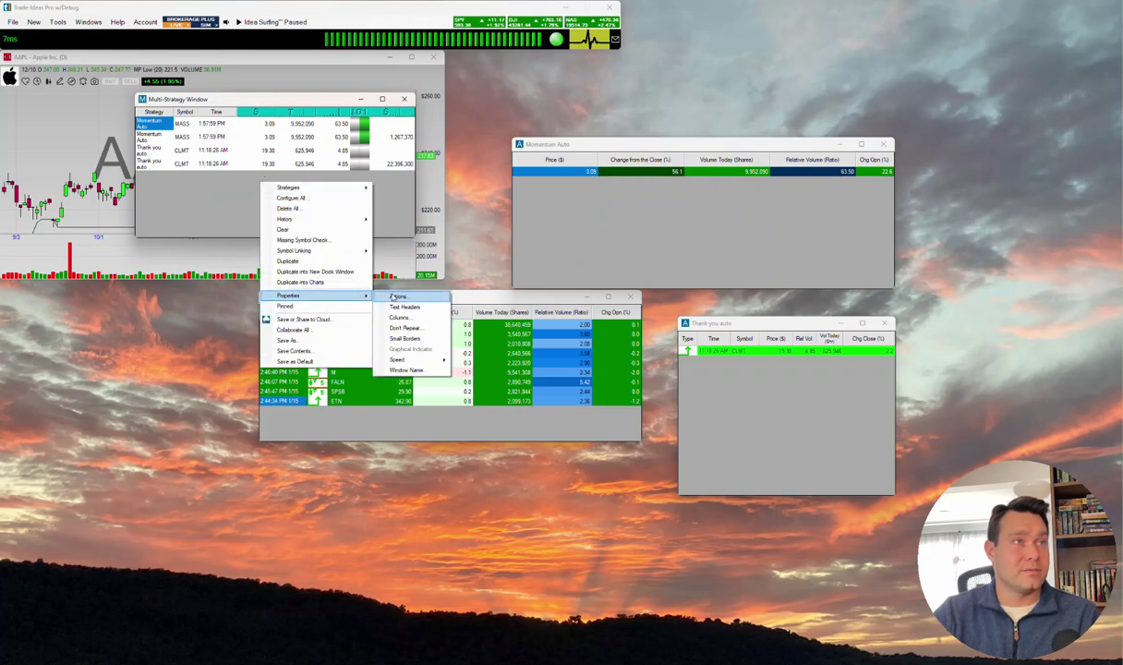
left_click(407, 307)
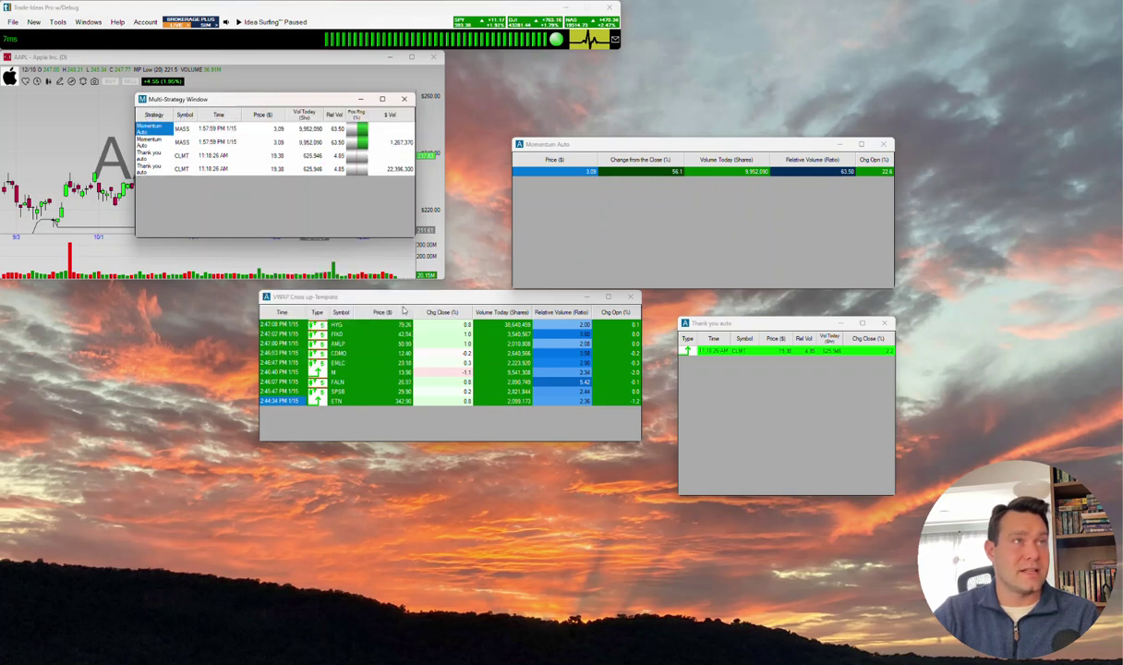
- Set Momentum Auto's strategy colours to a green foreground and black background
right_click(214, 131)
mouse_move(265, 146)
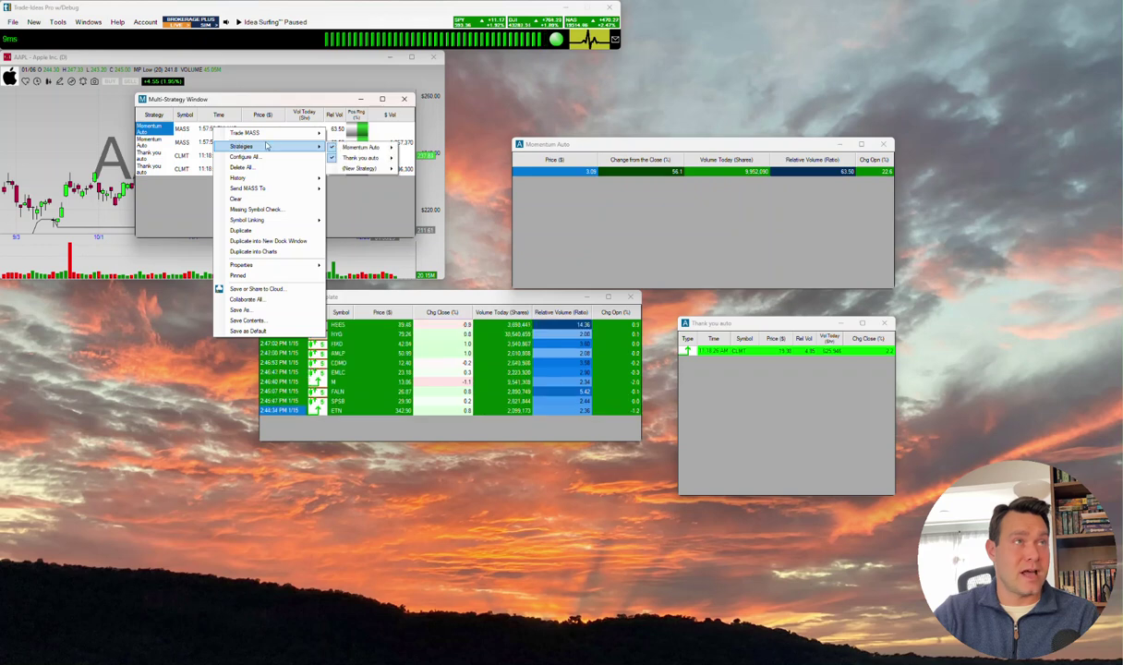
mouse_move(360, 147)
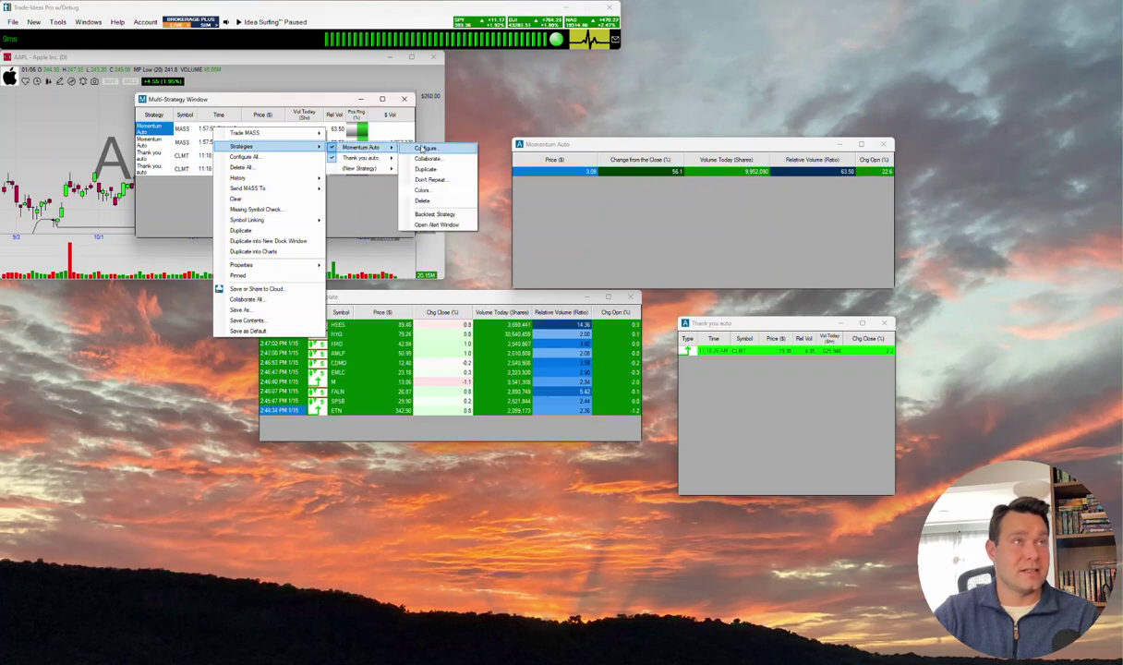
left_click(421, 189)
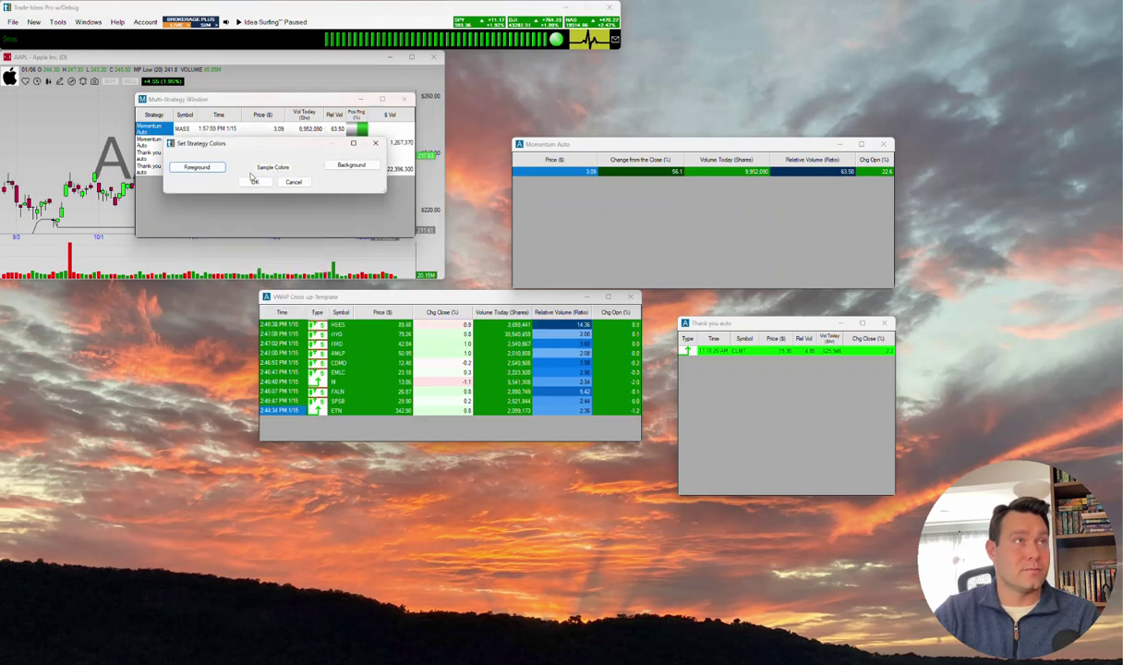
left_click(205, 169)
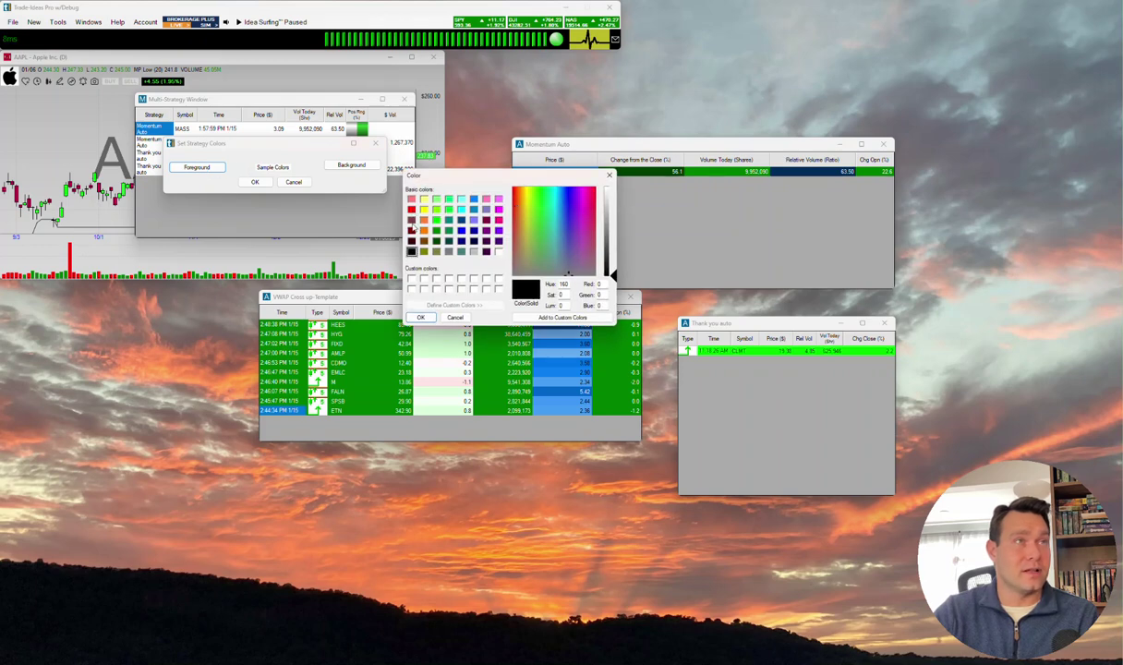
left_click(437, 221)
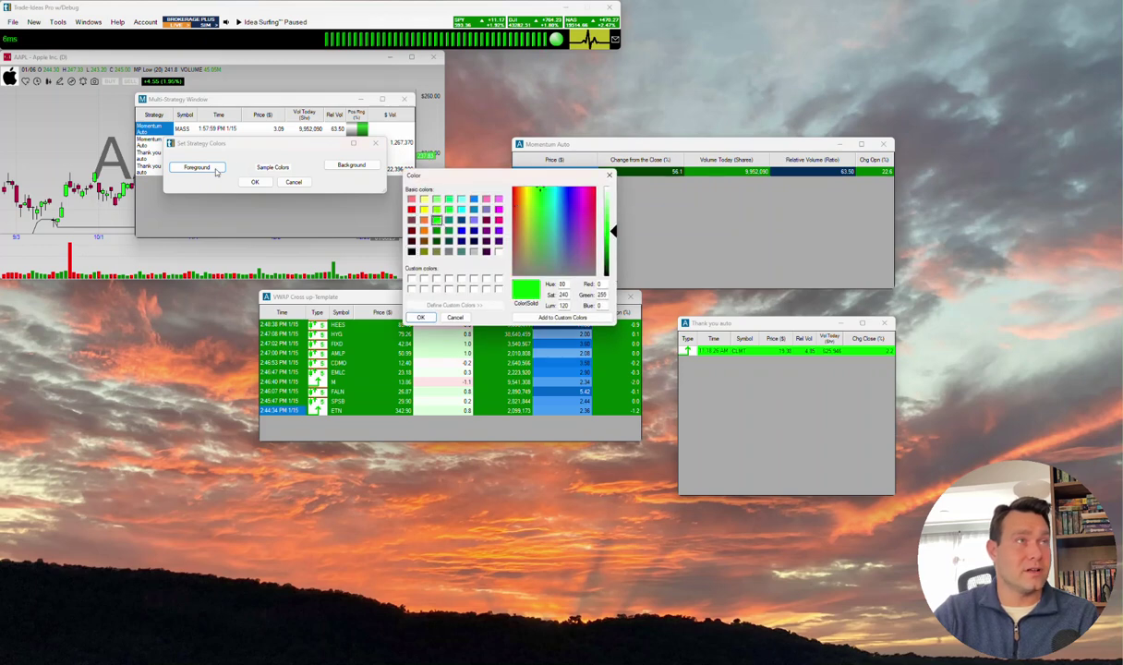
left_click(420, 317)
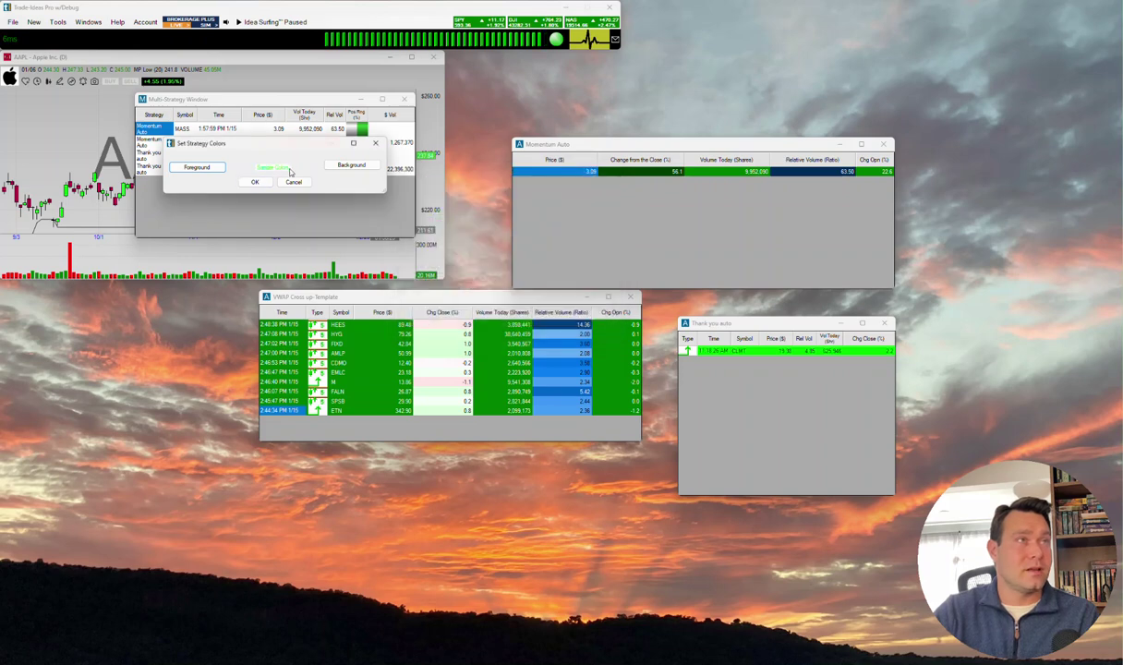
left_click(345, 165)
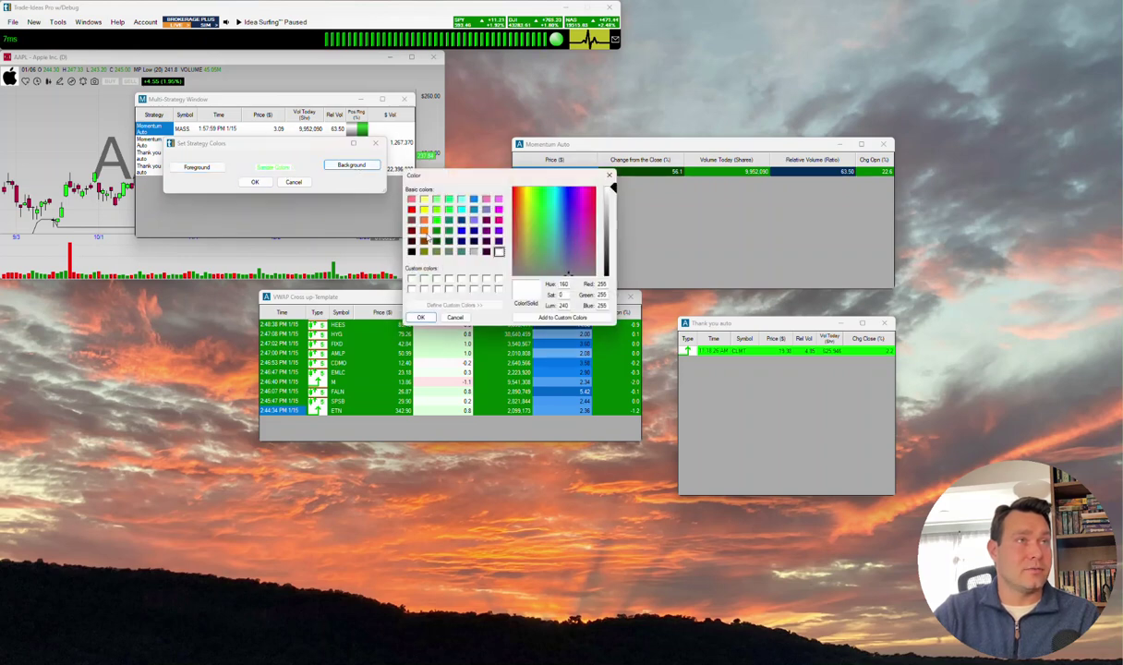
left_click(412, 251)
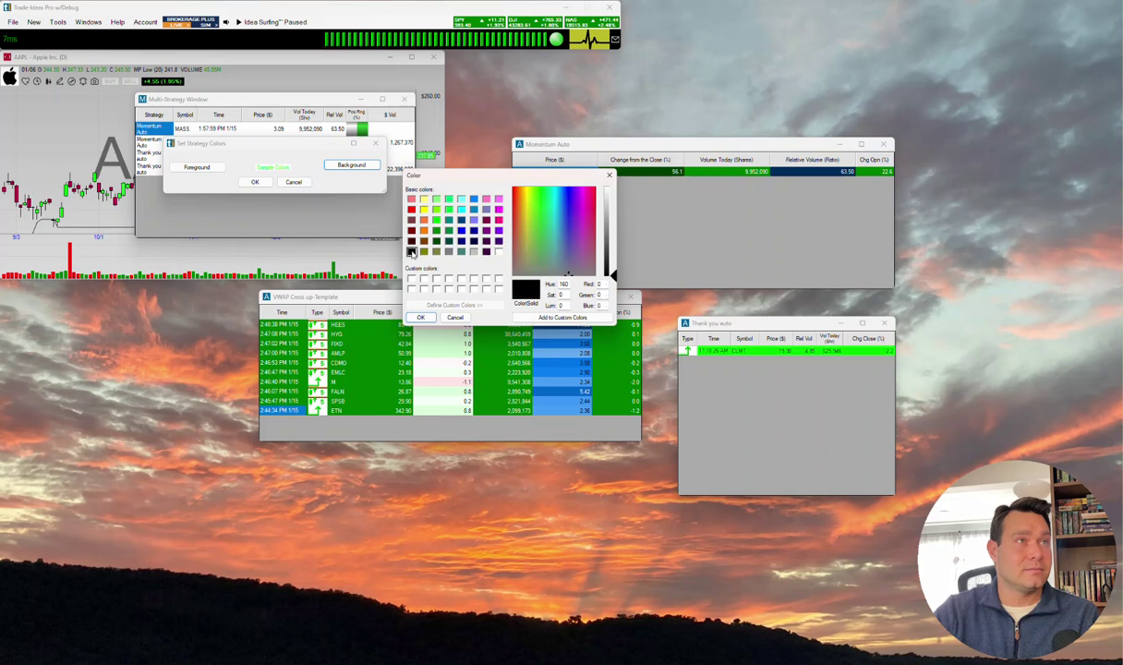
left_click(420, 317)
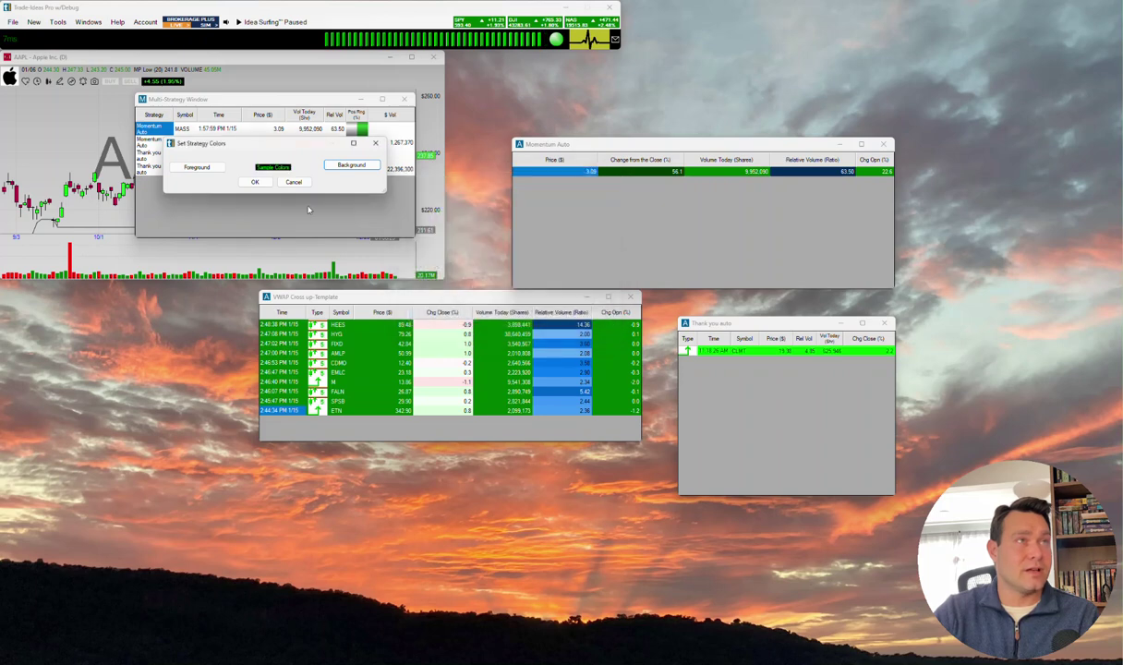
left_click(255, 182)
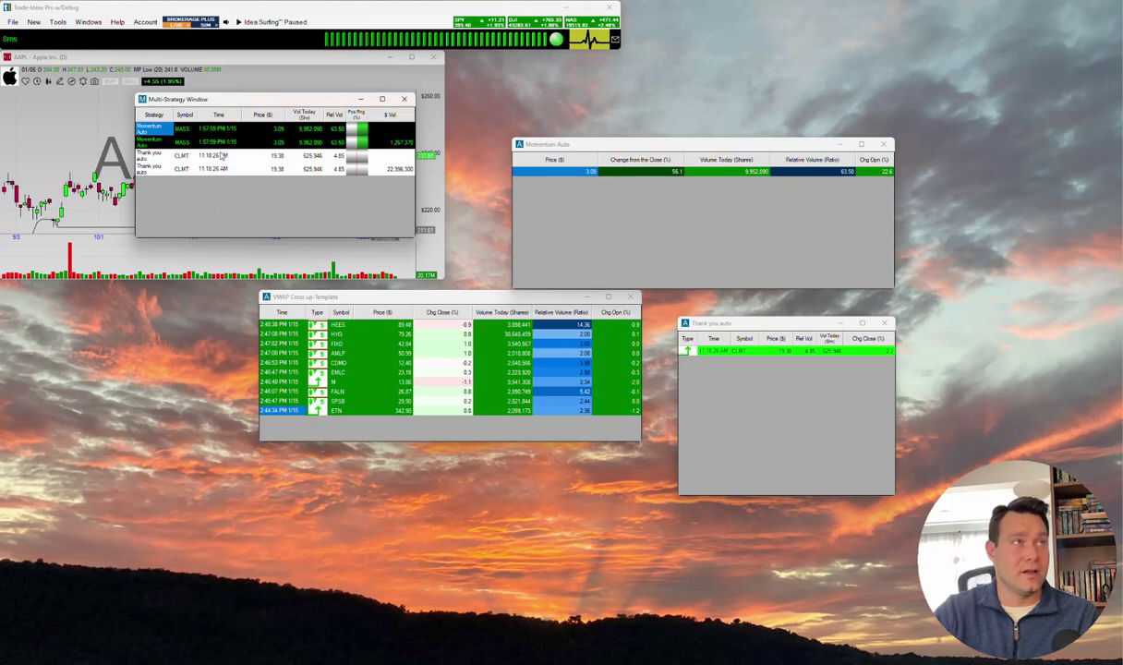
right_click(237, 184)
mouse_move(267, 189)
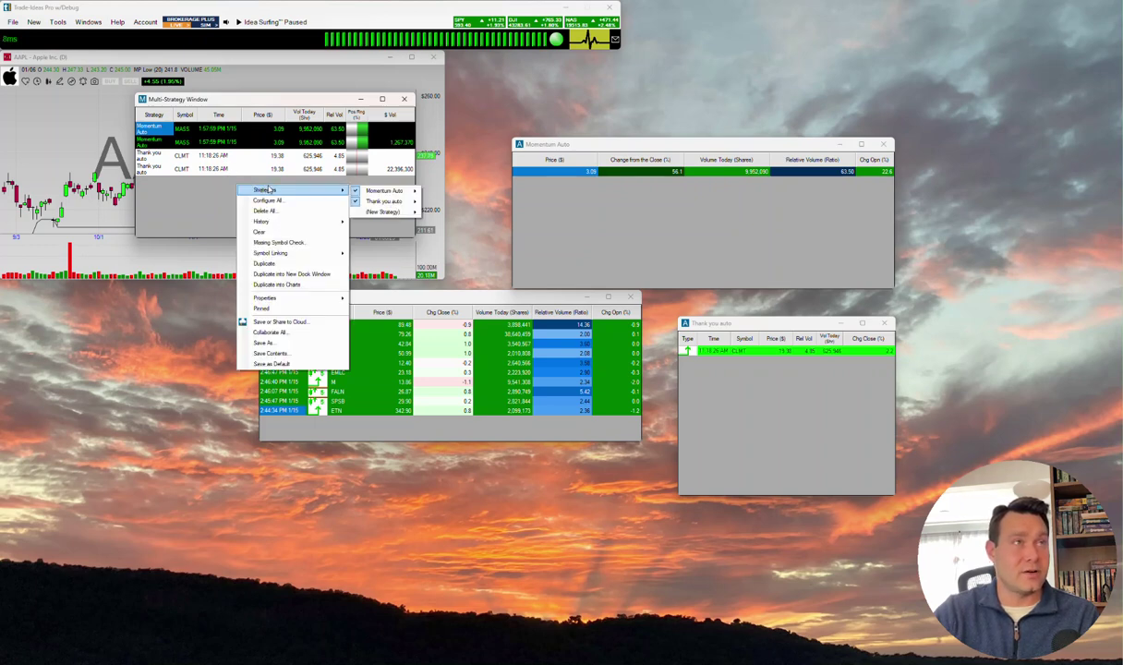
mouse_move(383, 191)
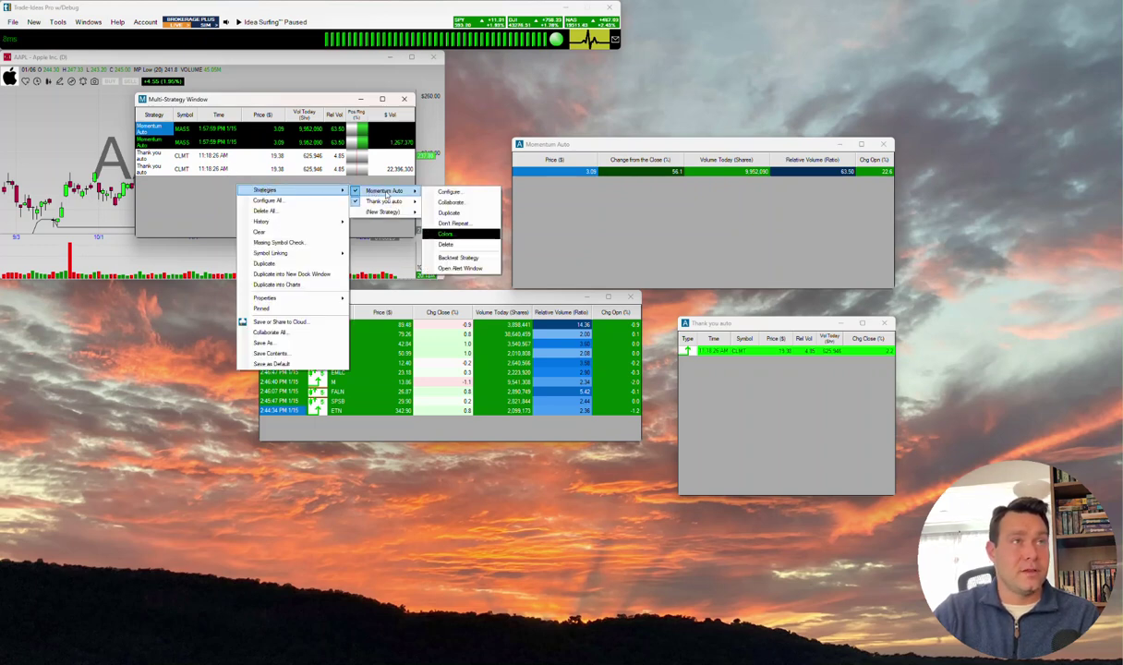
left_click(466, 194)
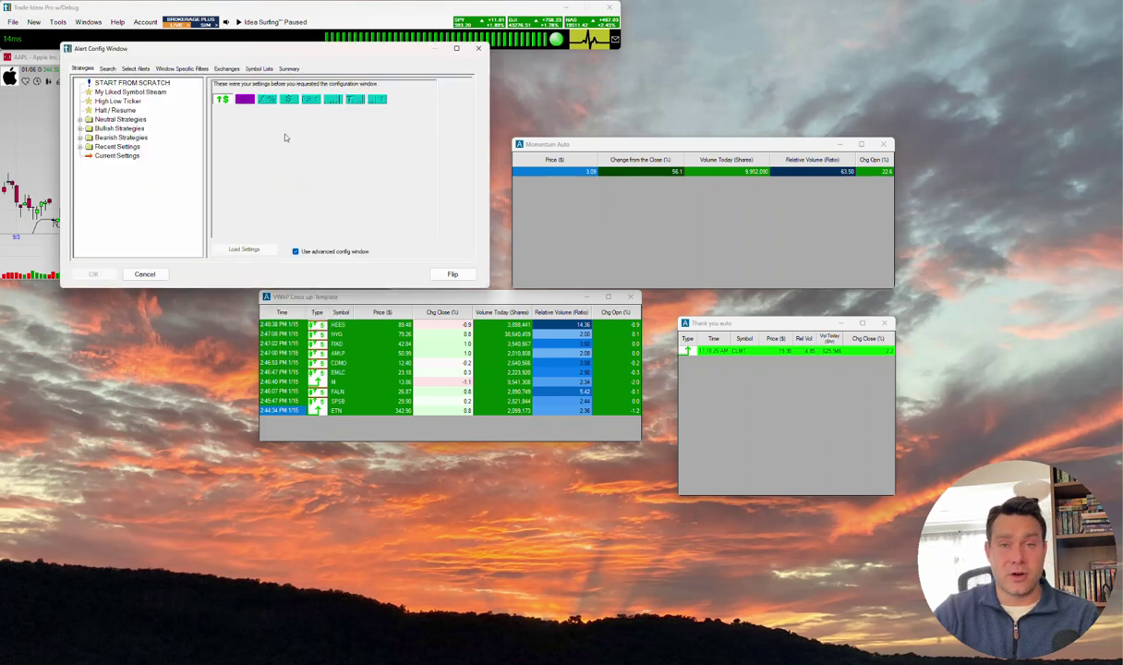
left_click(454, 49)
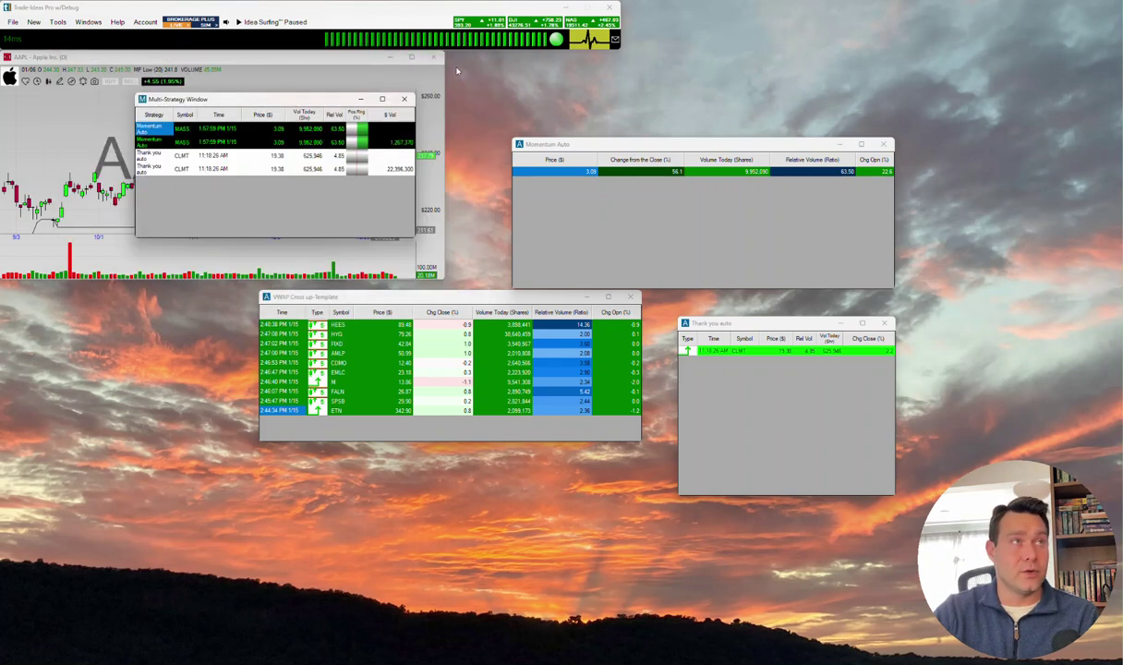
right_click(231, 154)
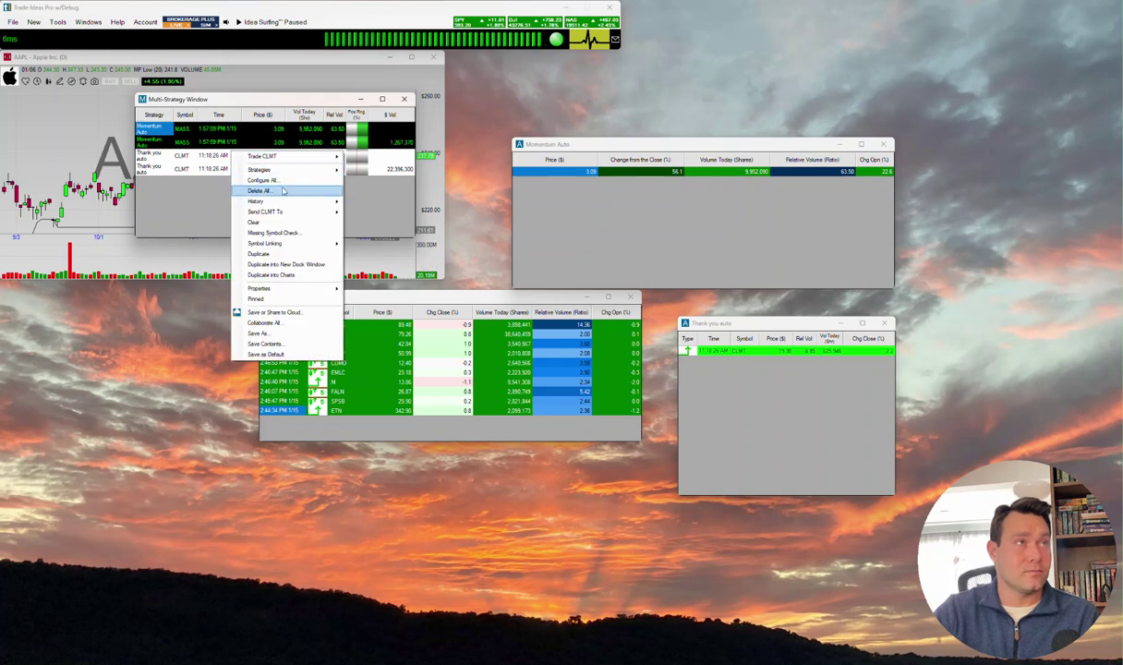
left_click(263, 180)
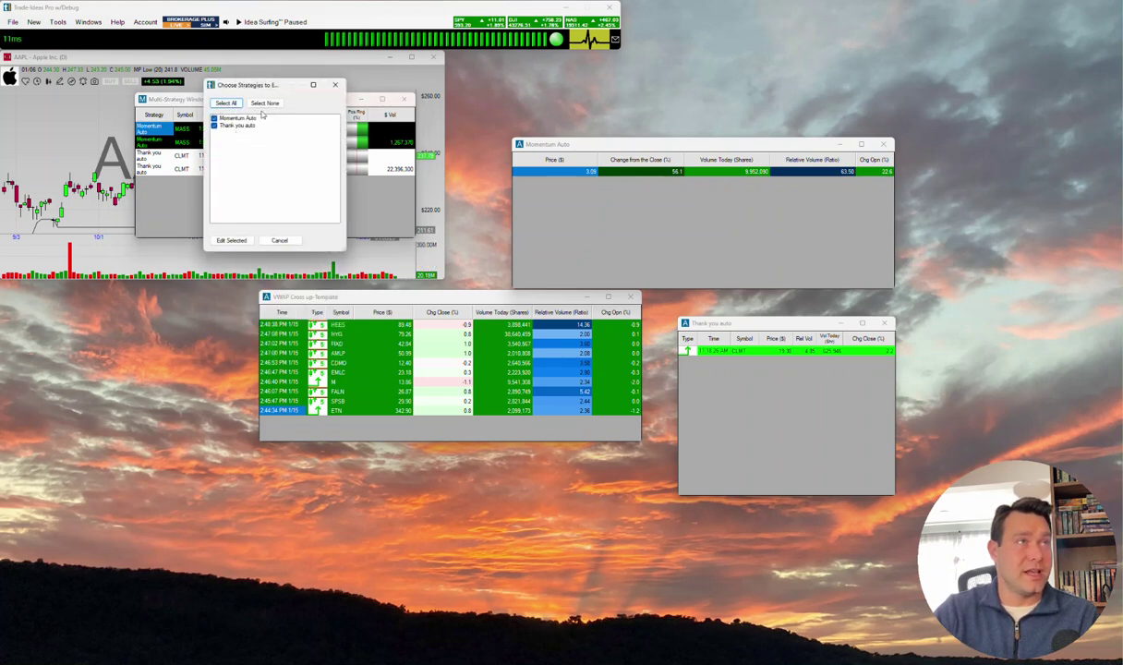
left_click(232, 240)
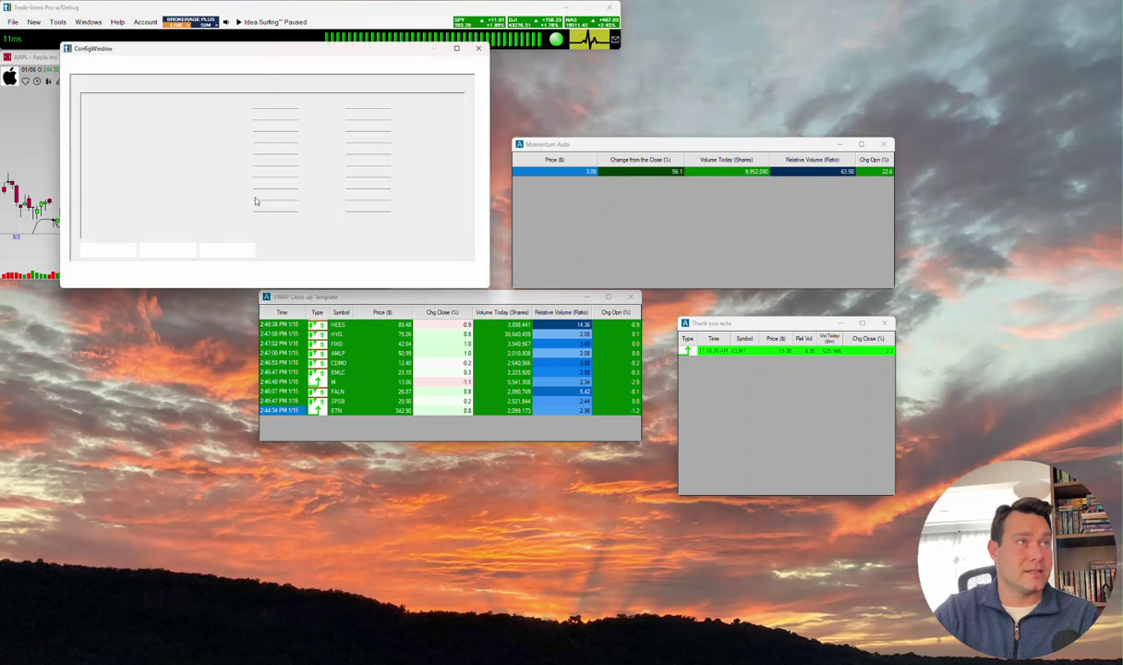
scroll(268, 148, "down", 10)
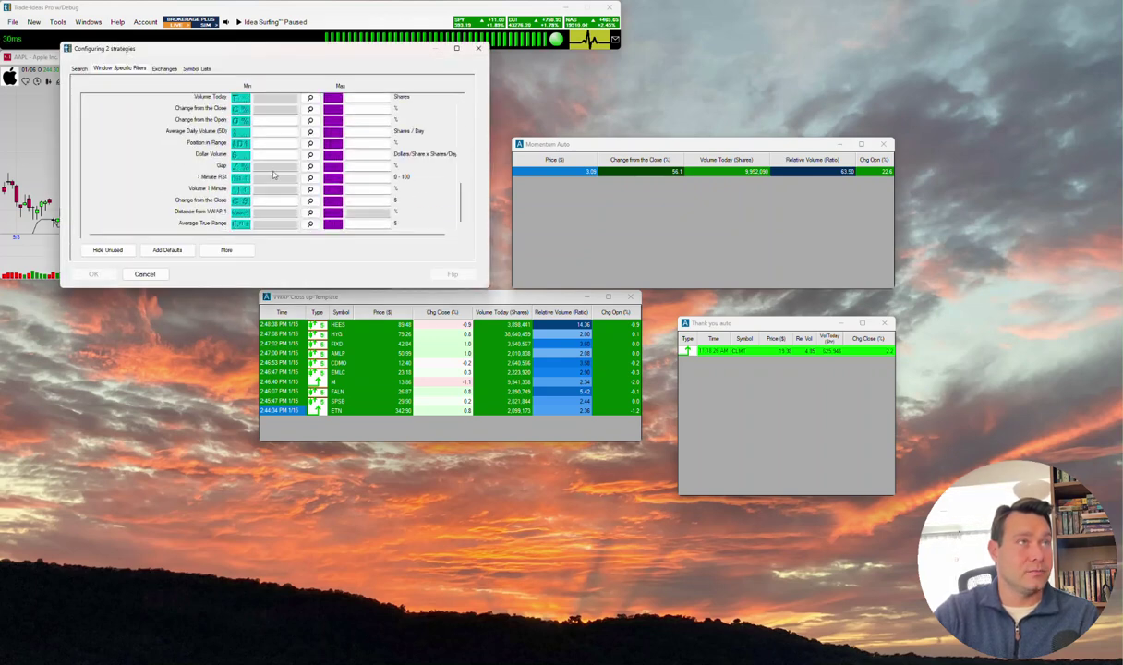
left_click(273, 167)
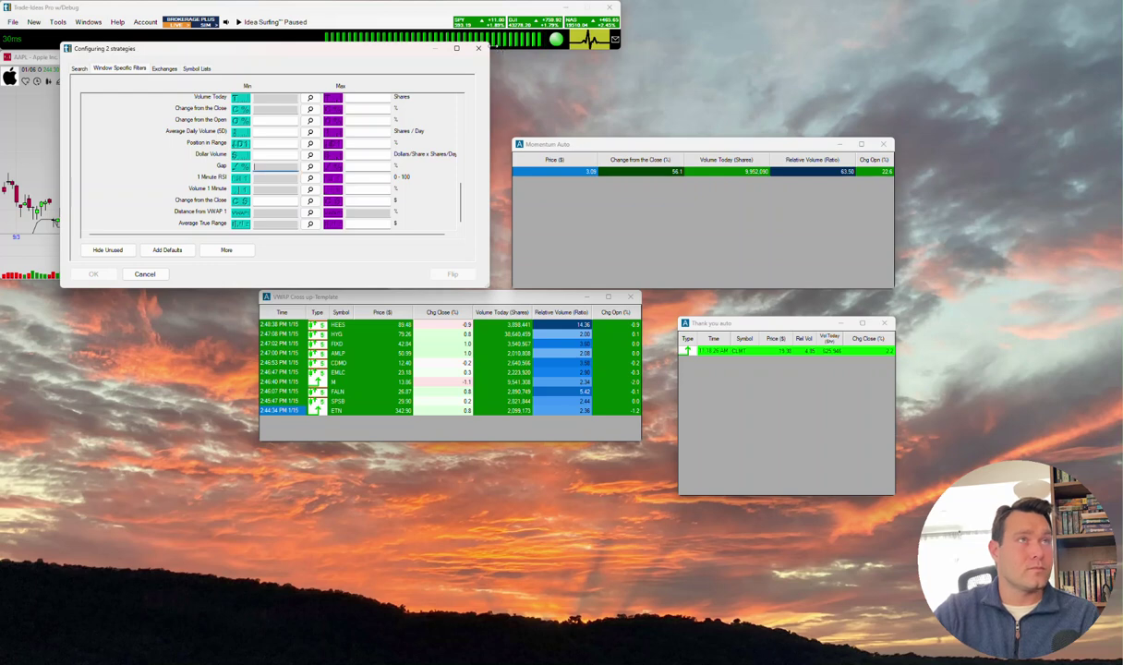
left_click(473, 52)
right_click(269, 132)
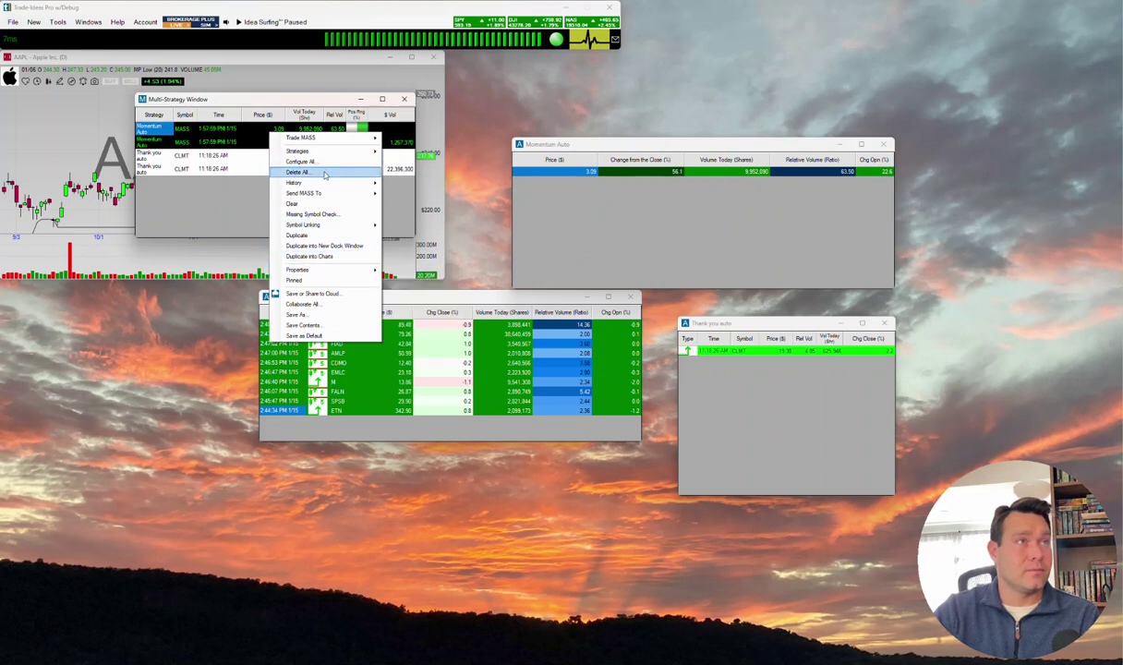
mouse_move(328, 184)
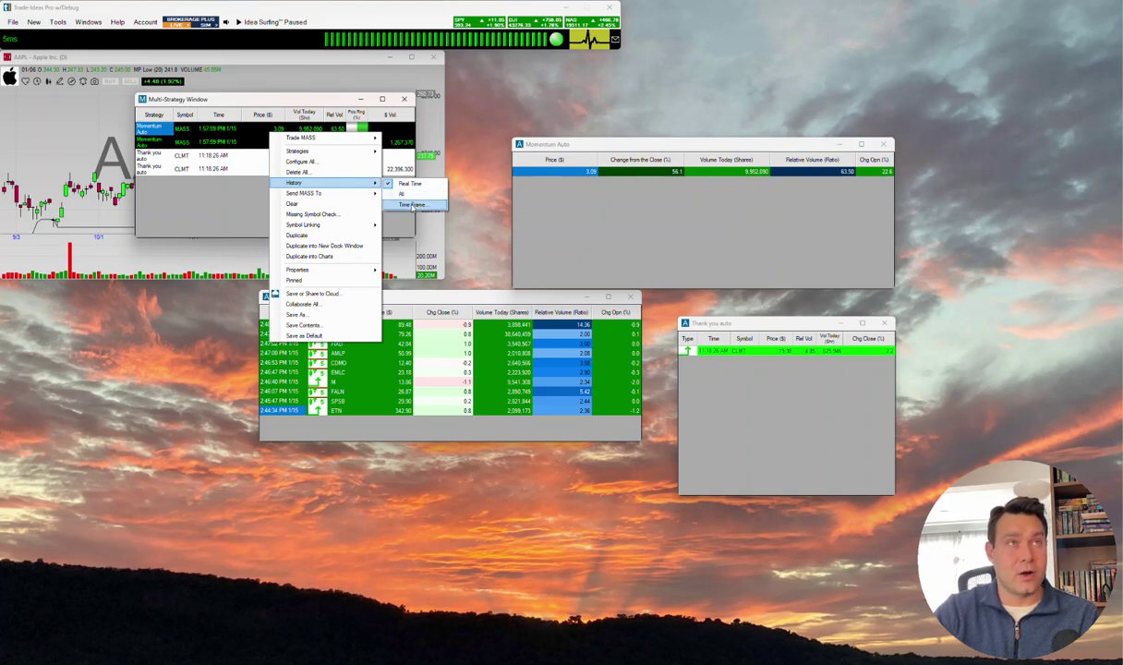
left_click(240, 192)
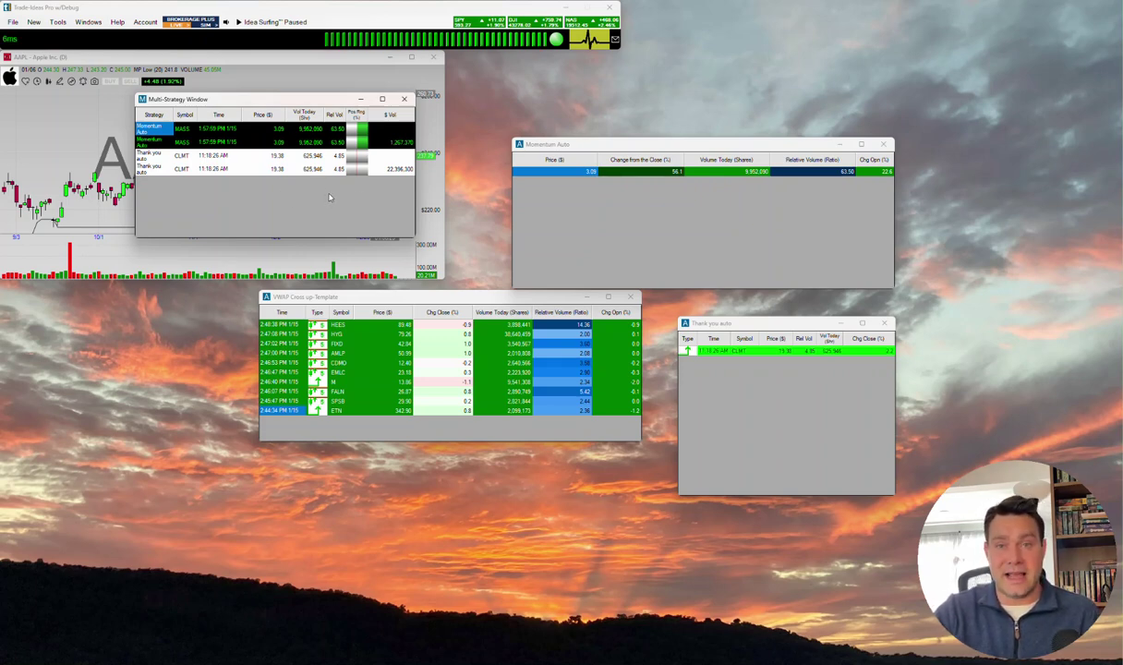
right_click(337, 197)
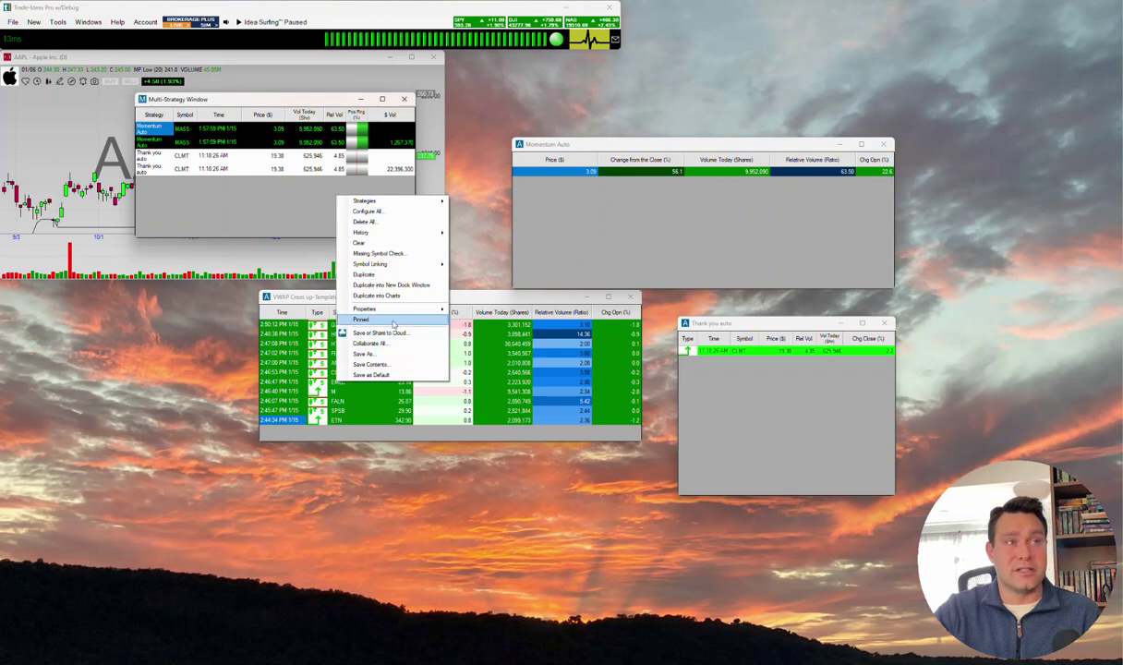
mouse_move(395, 309)
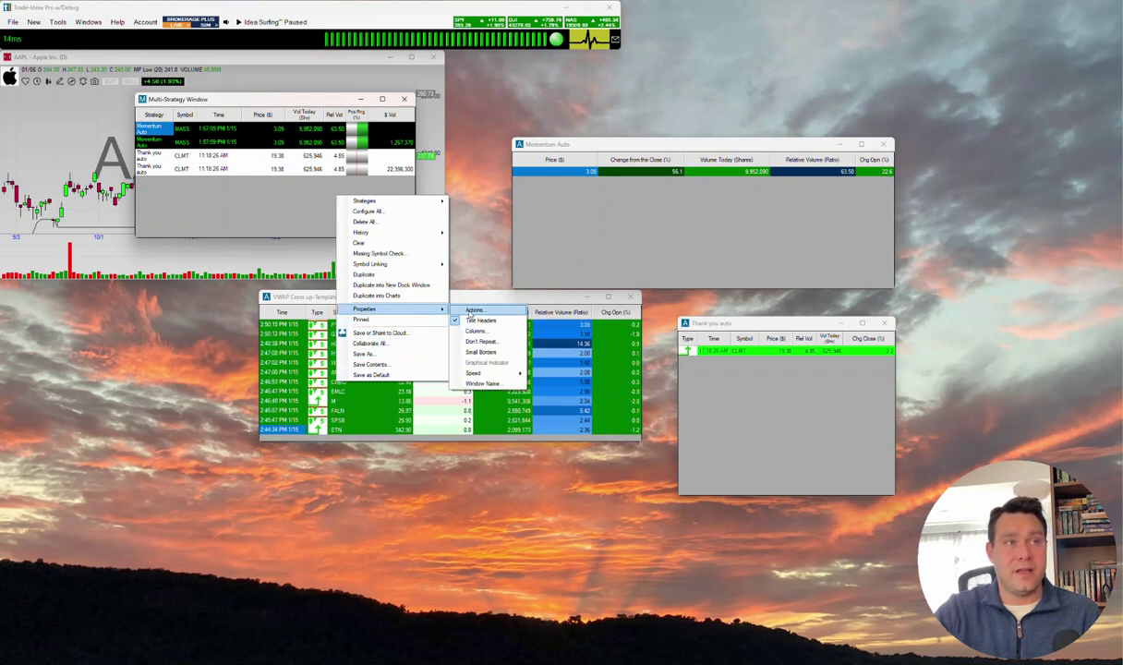
left_click(470, 314)
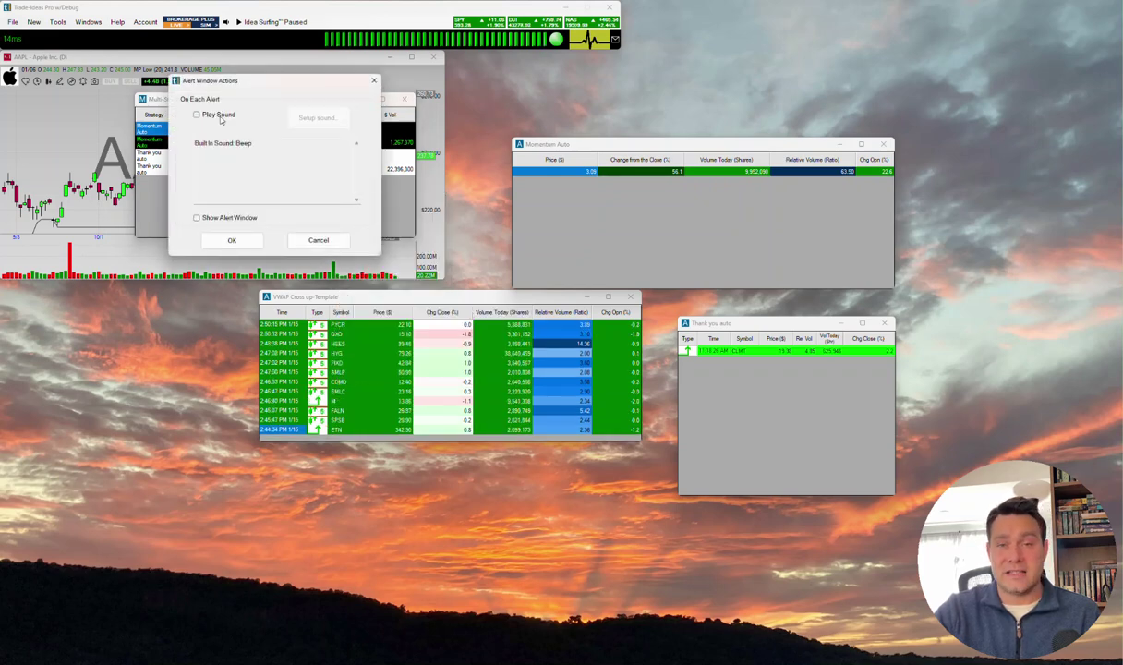
left_click(374, 80)
- Drag the Multi-Strategy Window slightly down and to the right
left_click_drag(290, 103, 318, 128)
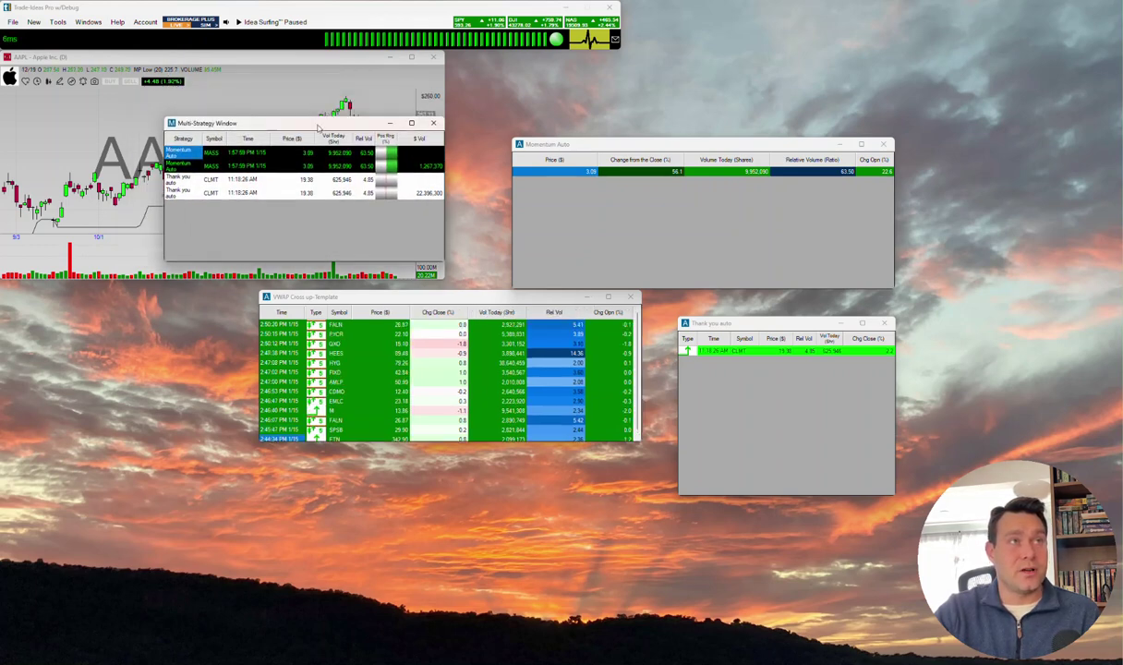